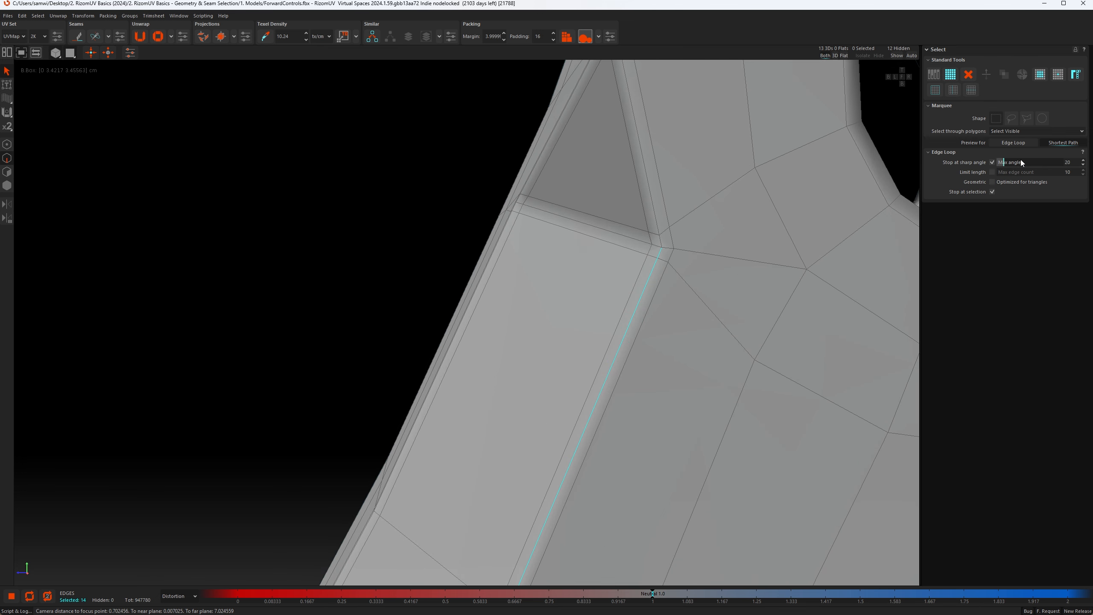
- Set the edge loop Stop at sharp angle limit to a Max angle of 30
{"action": "scroll", "coordinate": [706, 259], "scroll_direction": "down", "scroll_amount": 5}
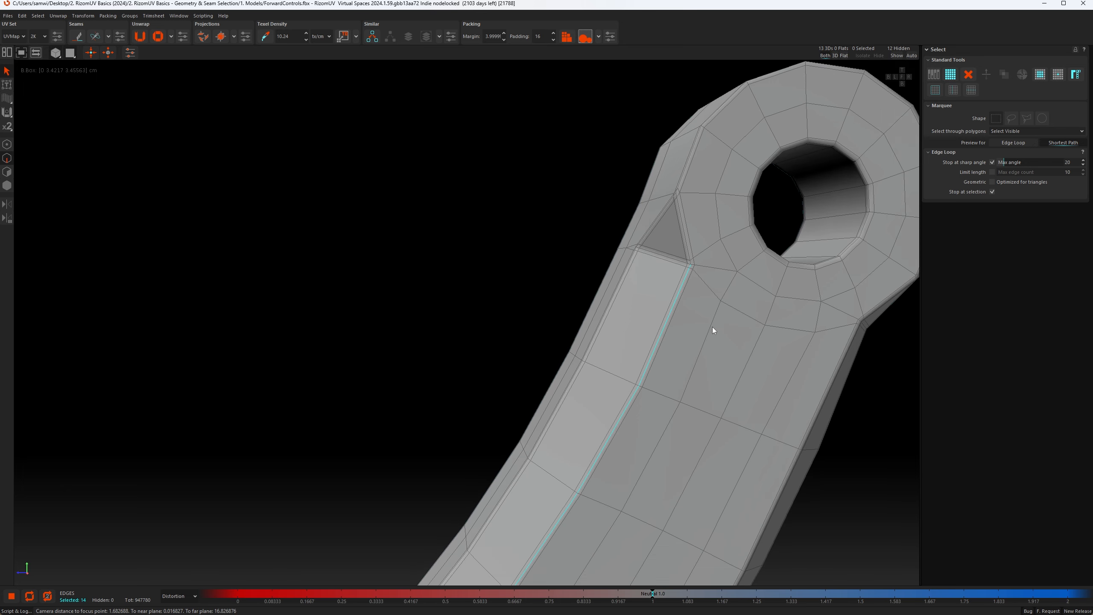
{"action": "left_click_drag", "start_coordinate": [645, 352], "coordinate": [620, 372], "text": "alt"}
{"action": "middle_click_drag", "start_coordinate": [424, 400], "coordinate": [573, 394], "text": "alt"}
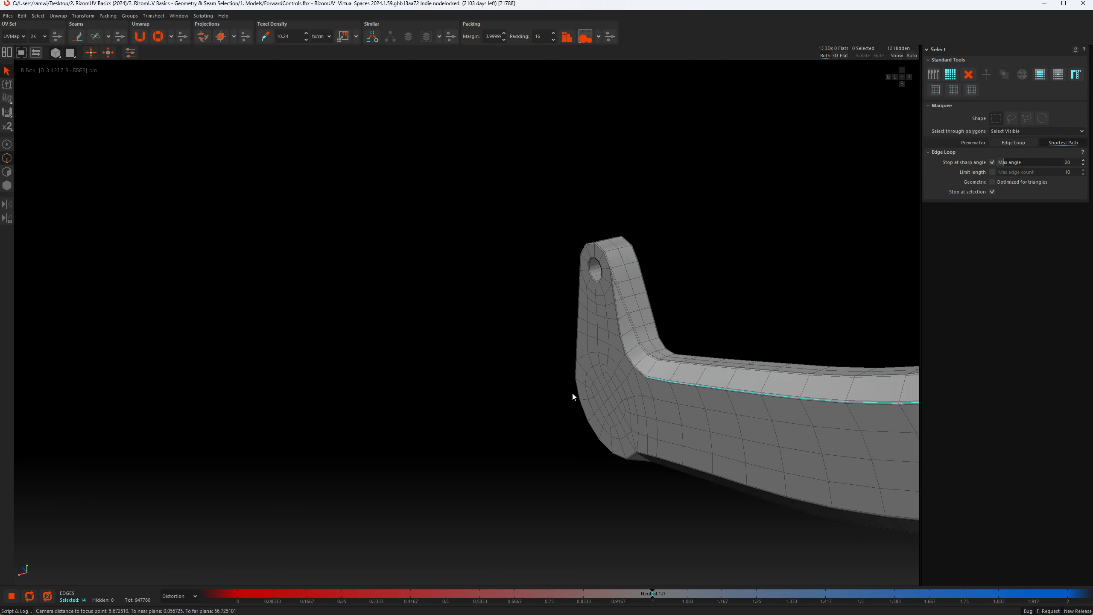
{"action": "scroll", "coordinate": [647, 377], "scroll_direction": "up", "scroll_amount": 7}
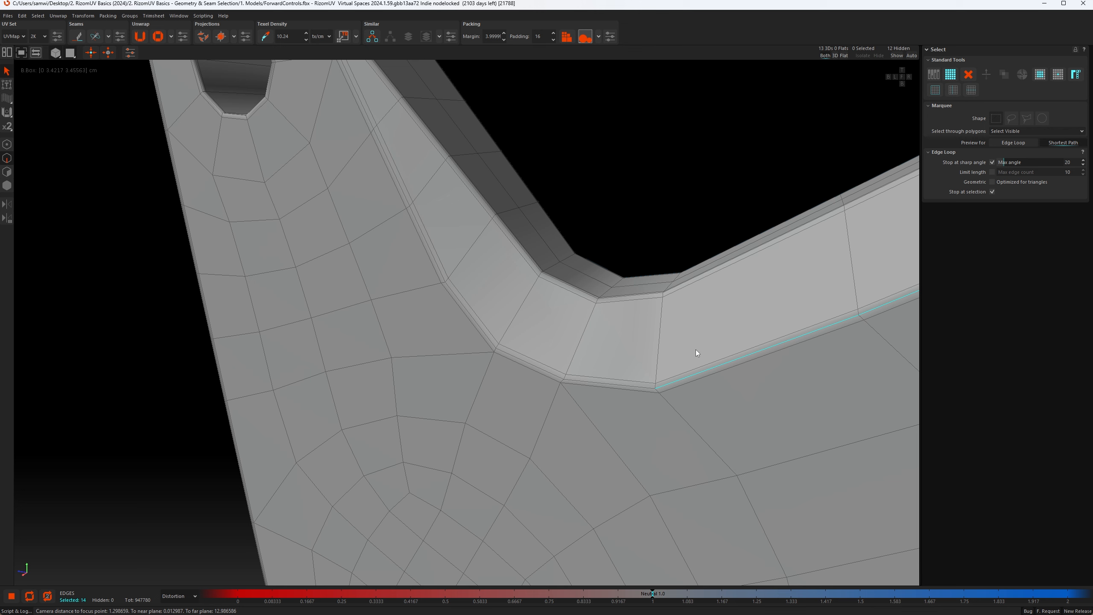
{"action": "double_click", "coordinate": [1068, 162]}
{"action": "type", "text": "30"}
{"action": "key", "text": "Return"}
- Clear the edge selection and reselect the edge loop along the curved arm's bevel using the 30-degree angle limit
{"action": "scroll", "coordinate": [578, 299], "scroll_direction": "down", "scroll_amount": 5}
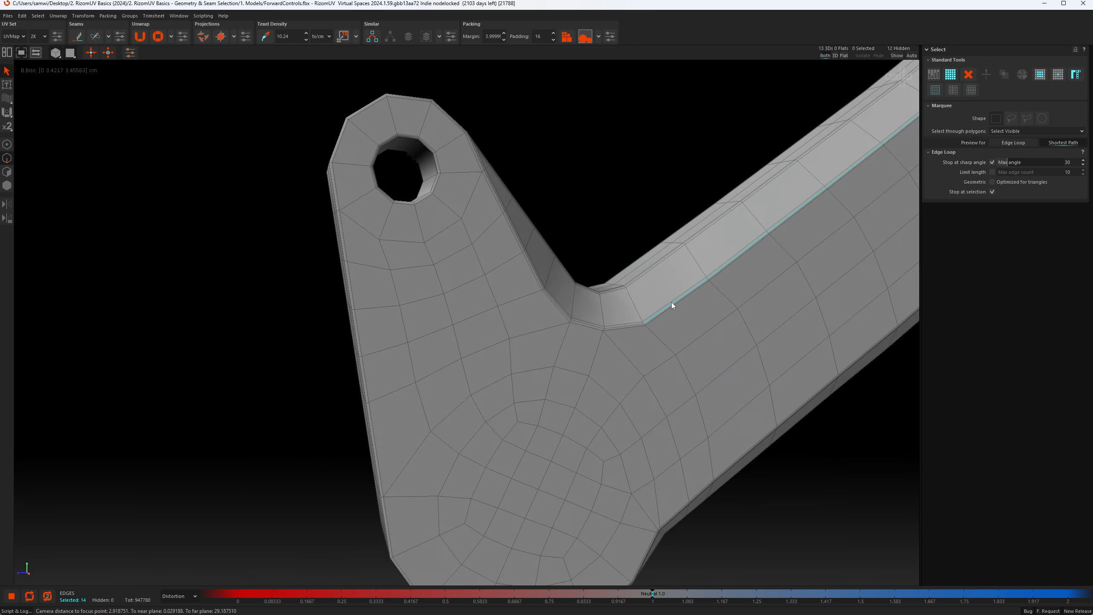
{"action": "left_click_drag", "start_coordinate": [671, 302], "coordinate": [699, 283], "text": "alt"}
{"action": "scroll", "coordinate": [698, 284], "scroll_direction": "down", "scroll_amount": 3}
{"action": "middle_click_drag", "start_coordinate": [699, 283], "coordinate": [311, 447], "text": "alt"}
{"action": "left_click_drag", "start_coordinate": [312, 447], "coordinate": [362, 430], "text": "alt"}
{"action": "scroll", "coordinate": [478, 323], "scroll_direction": "up", "scroll_amount": 4}
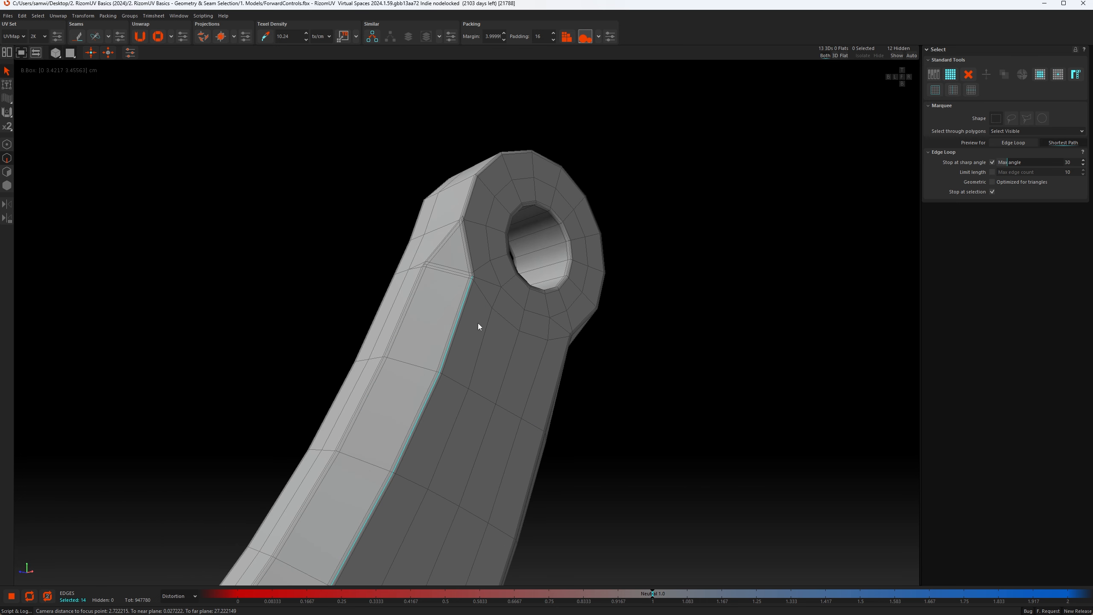
{"action": "left_click", "coordinate": [267, 274]}
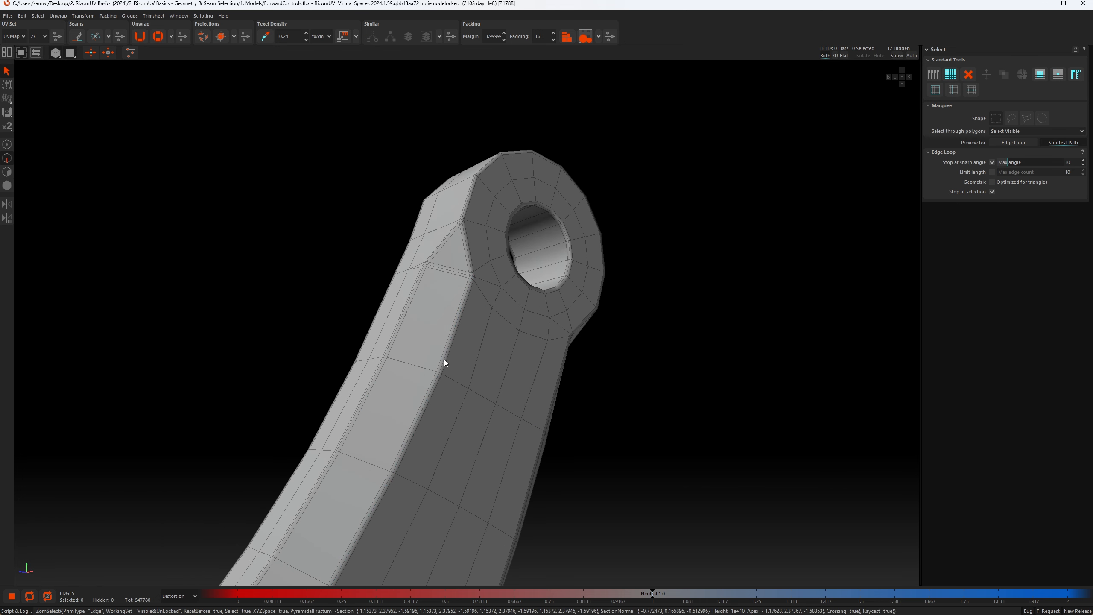
{"action": "double_click", "coordinate": [444, 358]}
{"action": "left_click_drag", "start_coordinate": [495, 354], "coordinate": [409, 408], "text": "alt"}
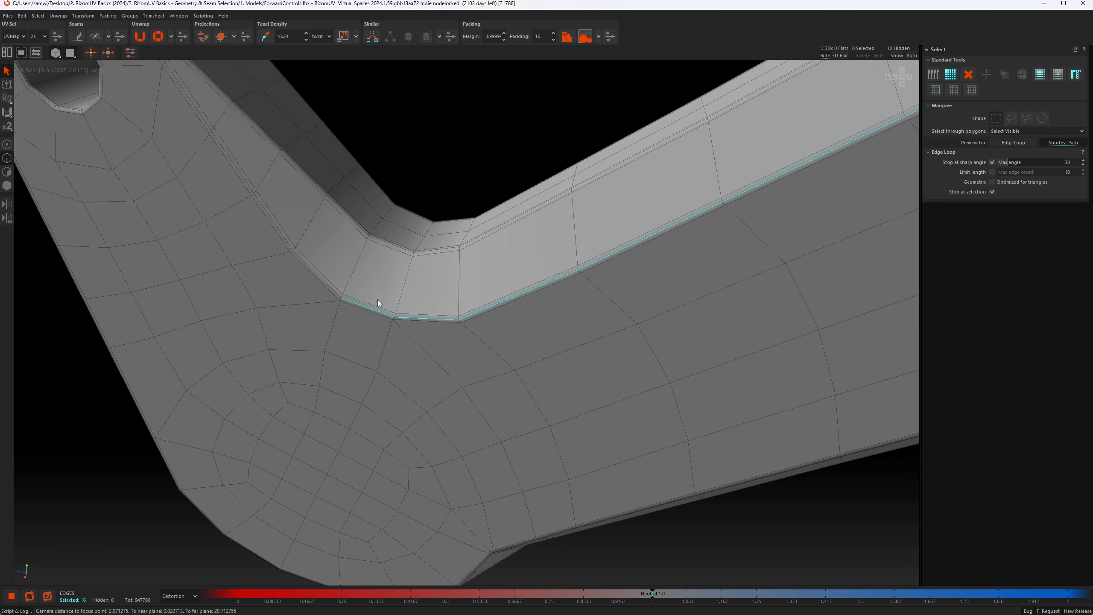
- Replace the sharp-angle stop with Limit length at a Max edge count of 2, clearing the selected edges
{"action": "left_click", "coordinate": [992, 162]}
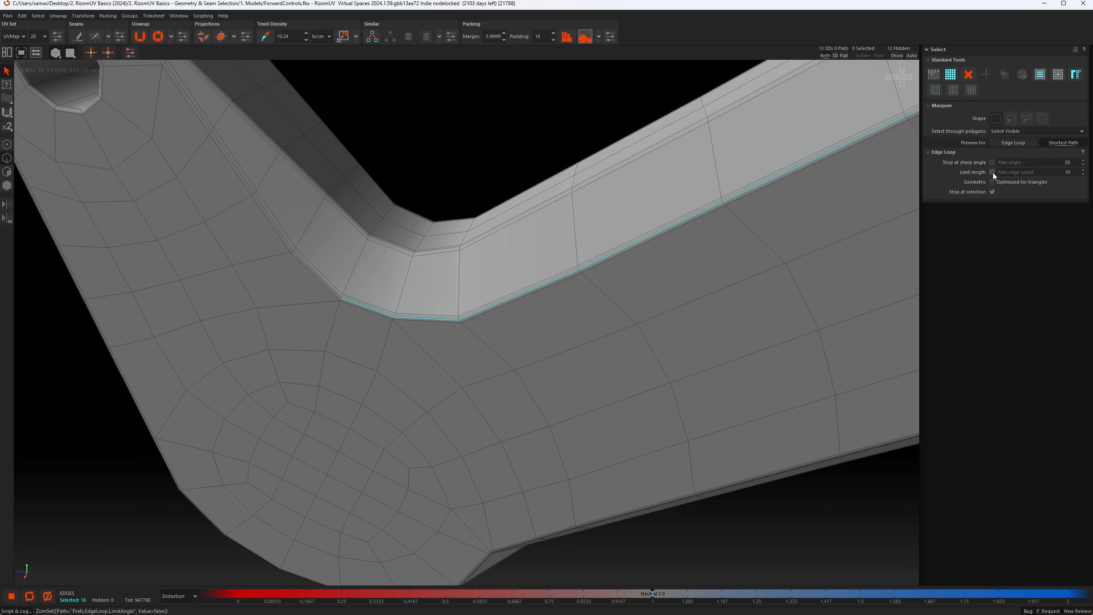
{"action": "left_click", "coordinate": [992, 172]}
{"action": "left_click", "coordinate": [440, 178]}
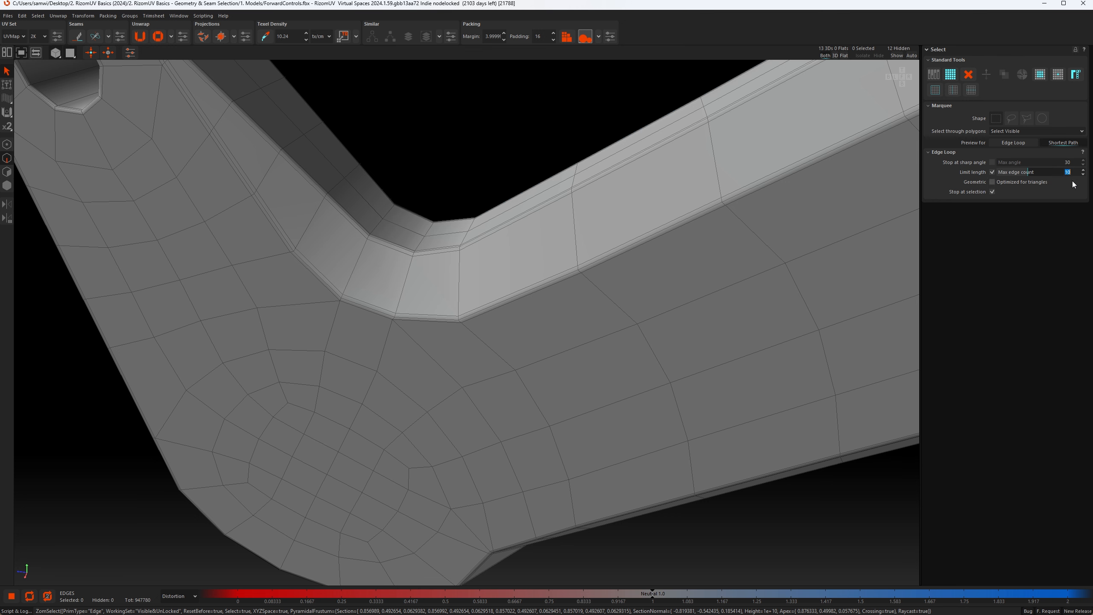
{"action": "type", "text": "2"}
{"action": "key", "text": "Return"}
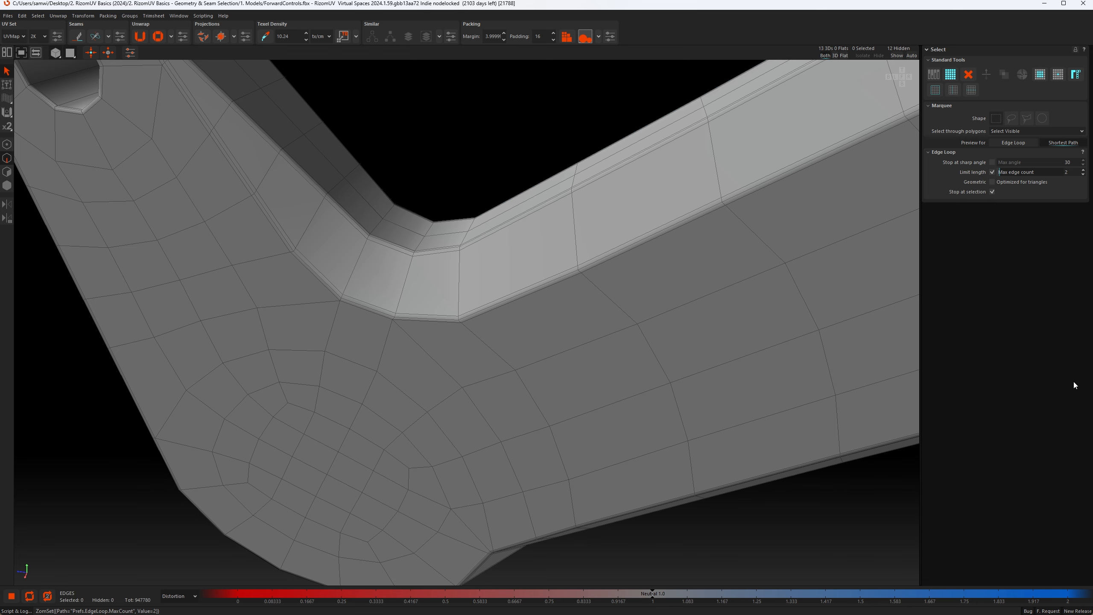
- Select a length-limited edge loop midway along the curved arm's bevel
{"action": "scroll", "coordinate": [603, 317], "scroll_direction": "down", "scroll_amount": 5}
{"action": "left_click_drag", "start_coordinate": [603, 316], "coordinate": [784, 214], "text": "alt"}
{"action": "middle_click_drag", "start_coordinate": [784, 214], "coordinate": [681, 315], "text": "alt"}
{"action": "right_click_drag", "start_coordinate": [574, 348], "coordinate": [803, 235], "text": "alt"}
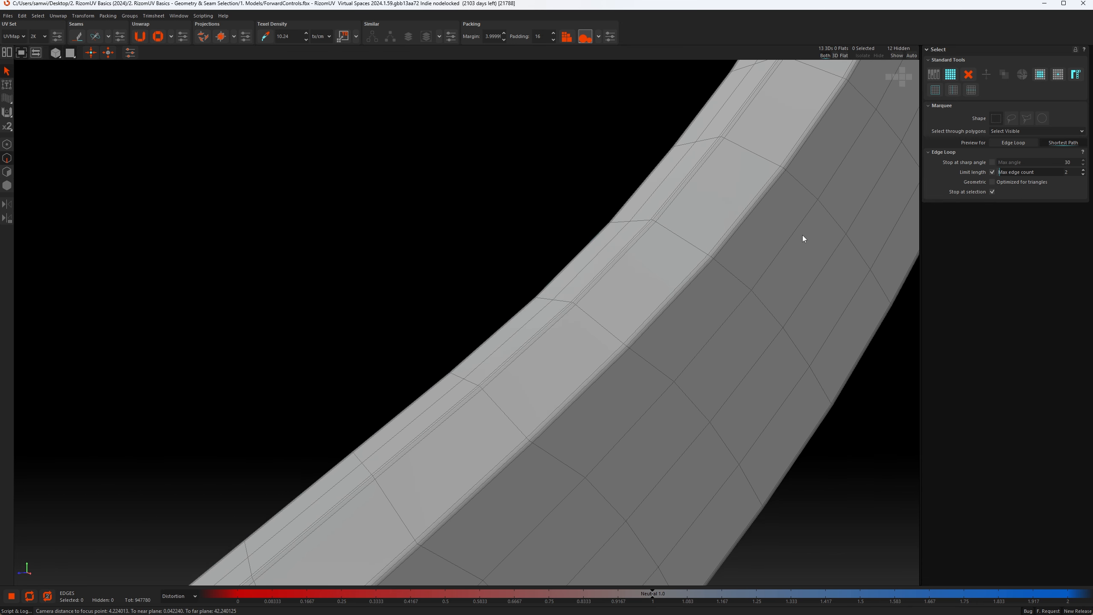
{"action": "double_click", "coordinate": [588, 382]}
{"action": "right_click_drag", "start_coordinate": [668, 409], "coordinate": [565, 390], "text": "alt"}
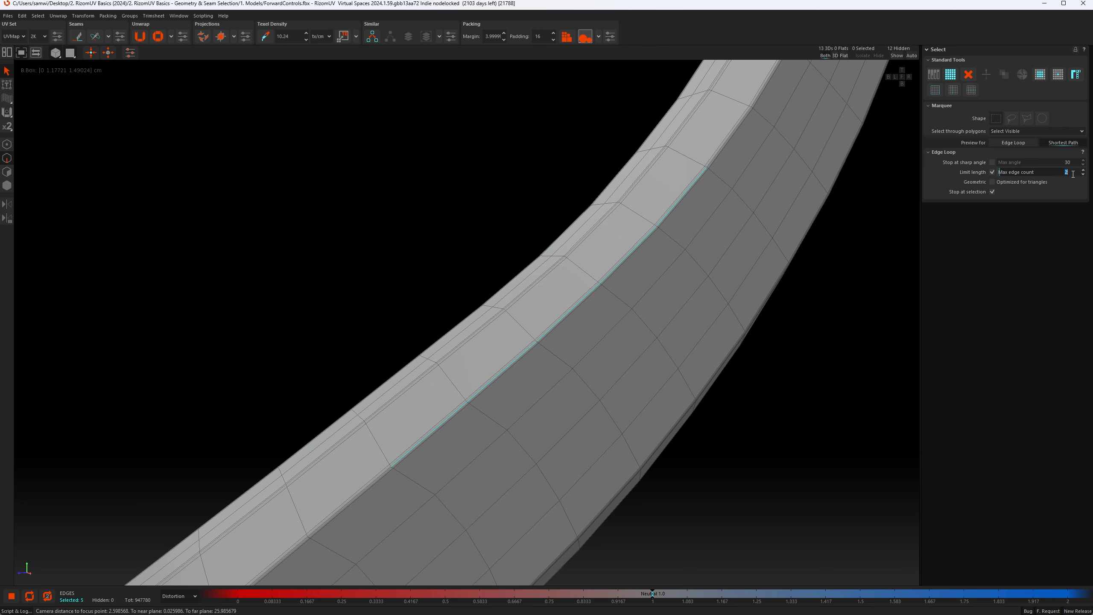
- Set Max edge count to 3 and reselect the edge loop midway along the arm's bevel
{"action": "type", "text": "3"}
{"action": "key", "text": "Return"}
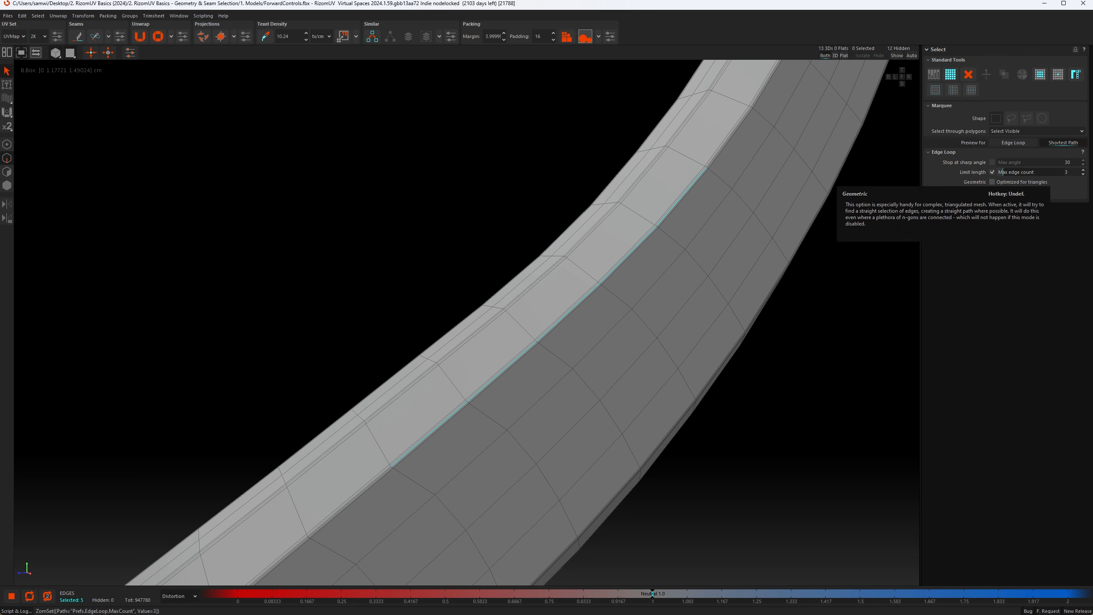
{"action": "left_click", "coordinate": [494, 279]}
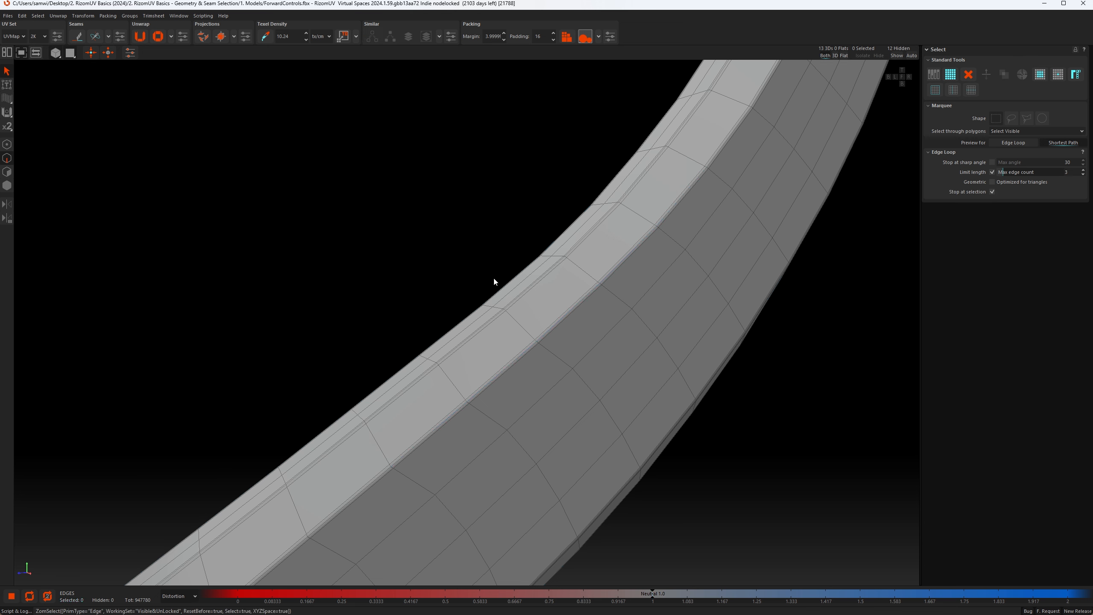
{"action": "double_click", "coordinate": [560, 319]}
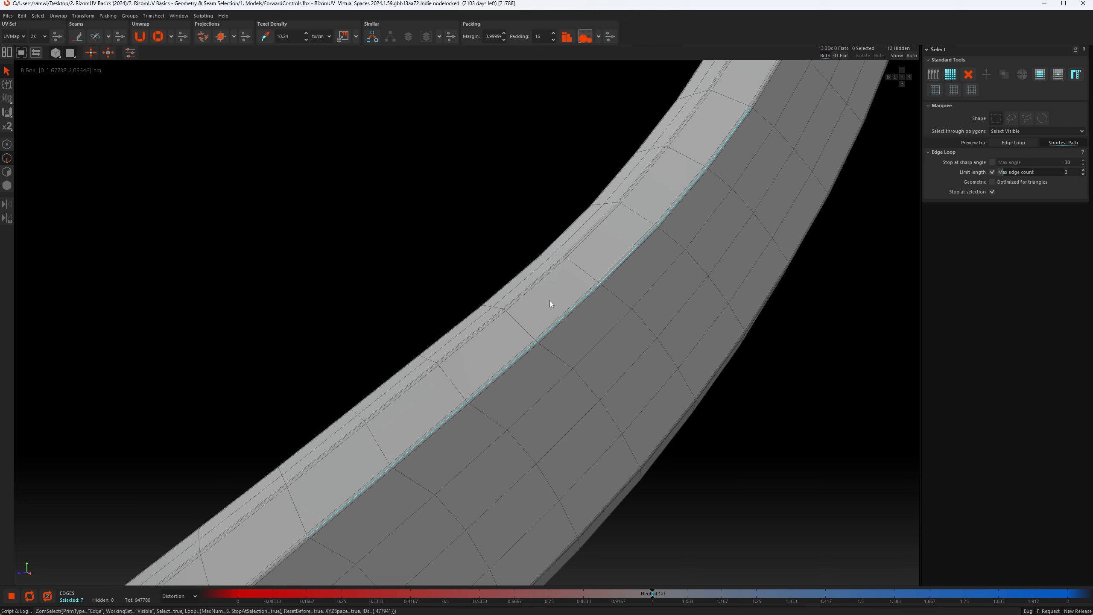
- Deselect the arm's edges and turn off the edge loop Limit length option
{"action": "left_click", "coordinate": [572, 339]}
{"action": "right_click_drag", "start_coordinate": [616, 239], "coordinate": [263, 480], "text": "alt"}
{"action": "middle_click_drag", "start_coordinate": [589, 276], "coordinate": [551, 305], "text": "alt"}
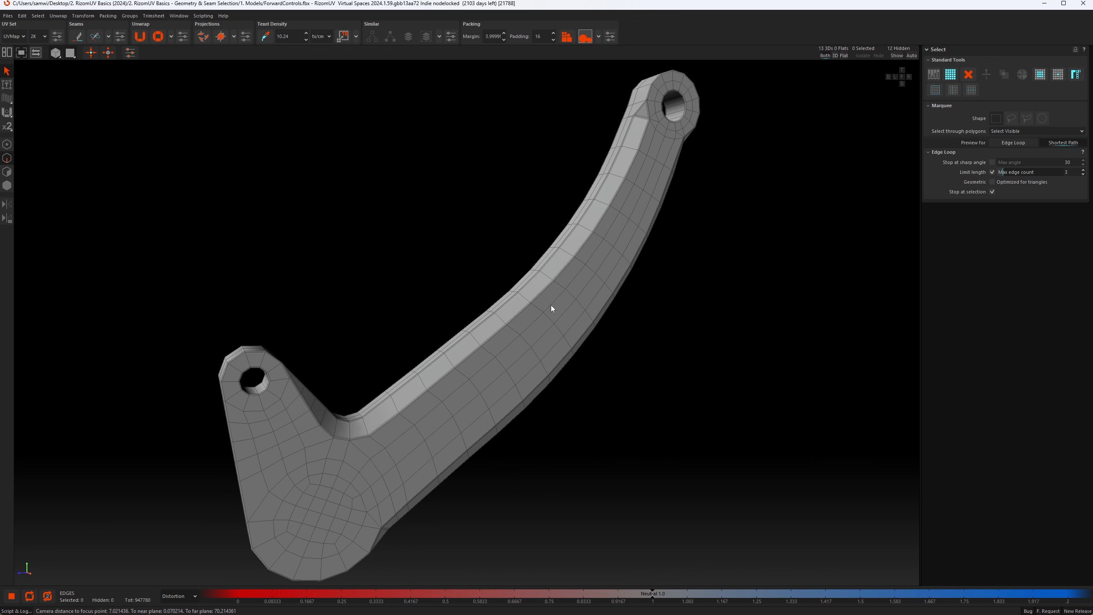
{"action": "left_click", "coordinate": [992, 172]}
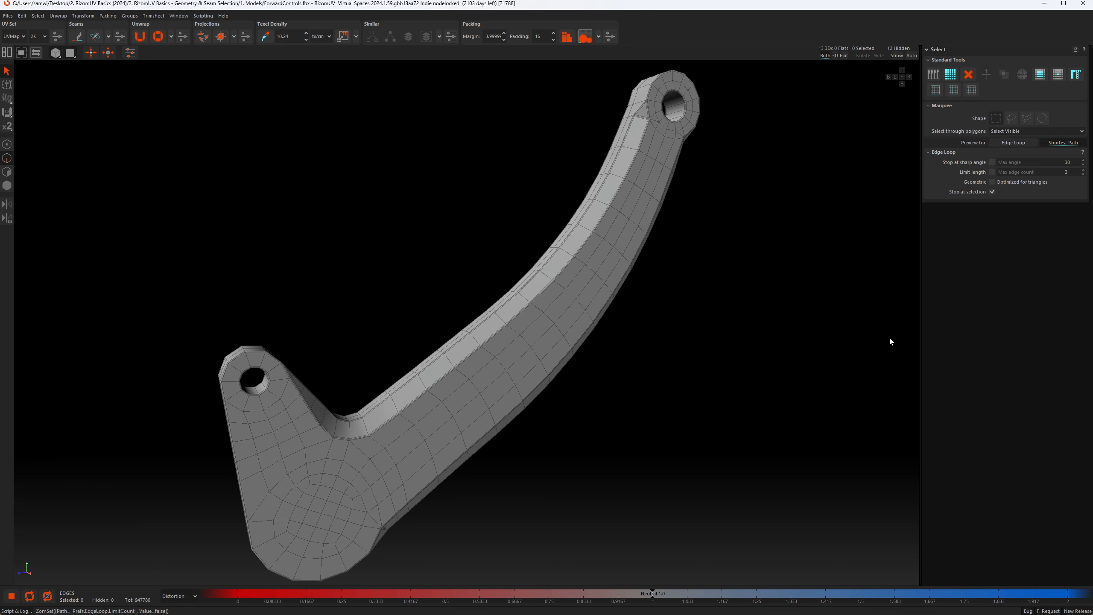
- Select the arm's bevel edge loop near the pivot hole with no angle or length limit
{"action": "right_click_drag", "start_coordinate": [641, 132], "coordinate": [792, 82], "text": "alt"}
{"action": "middle_click_drag", "start_coordinate": [603, 152], "coordinate": [571, 219], "text": "alt"}
{"action": "right_click_drag", "start_coordinate": [568, 272], "coordinate": [668, 240], "text": "alt"}
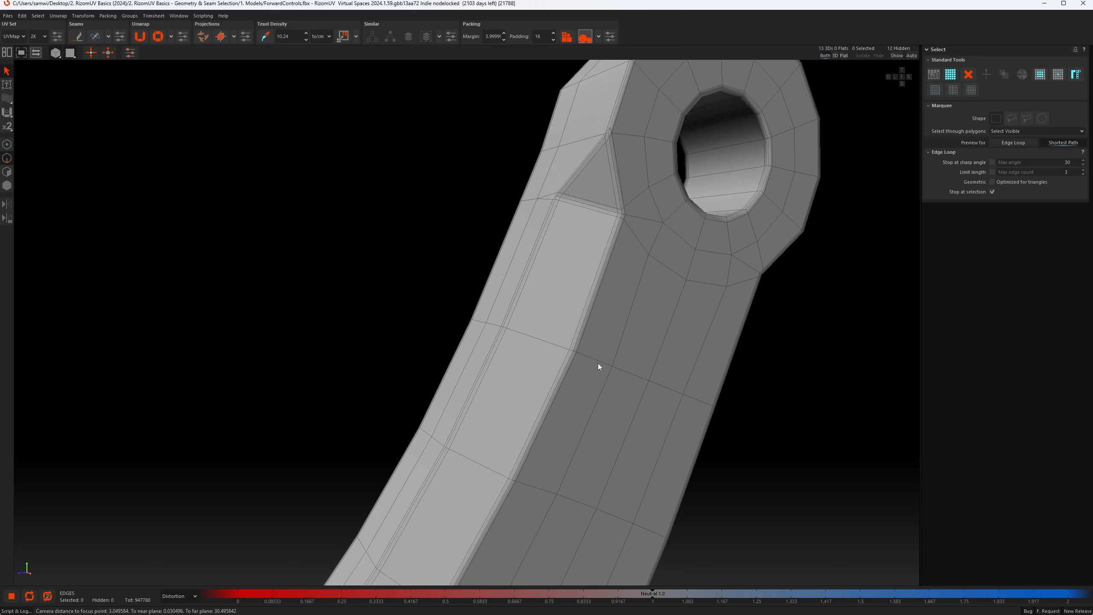
{"action": "double_click", "coordinate": [580, 334]}
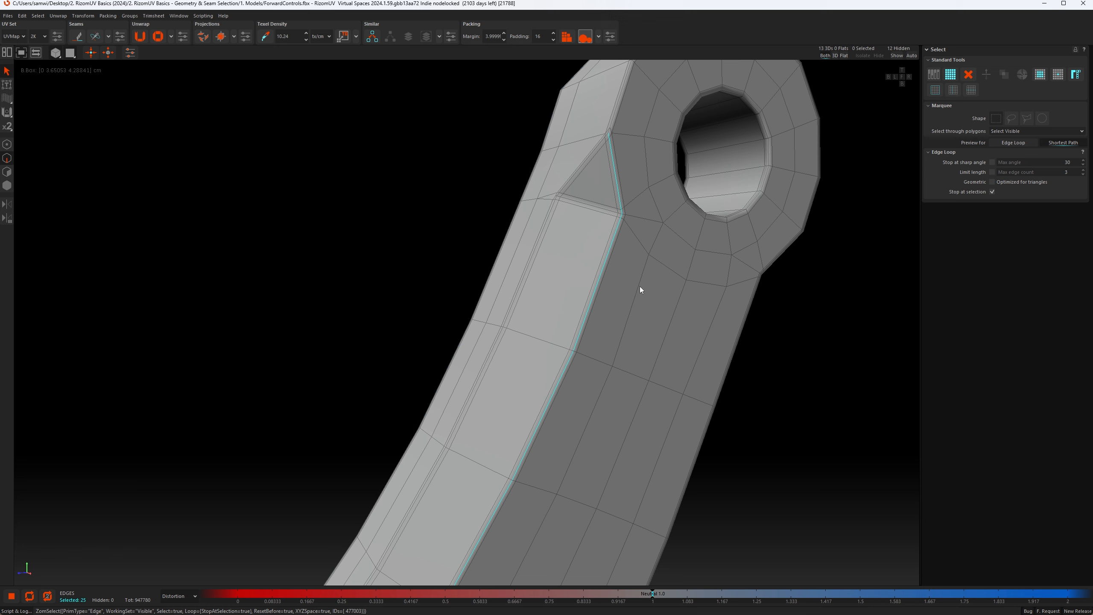
- Turn on the Geometric option and reselect the bevel edge loop near the arm's pivot hole
{"action": "left_click", "coordinate": [643, 323]}
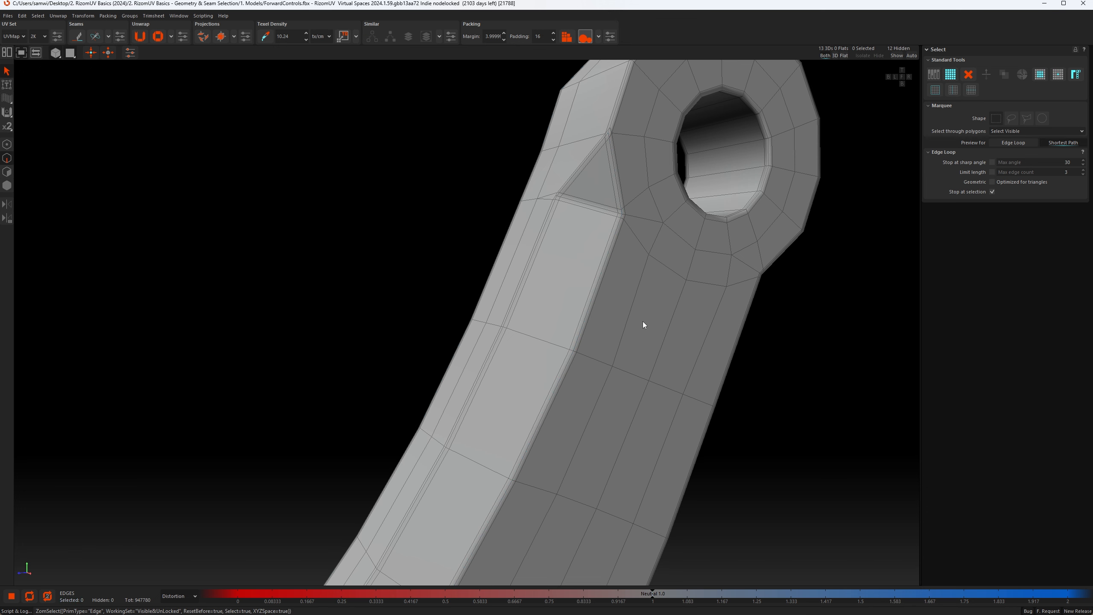
{"action": "left_click", "coordinate": [993, 182]}
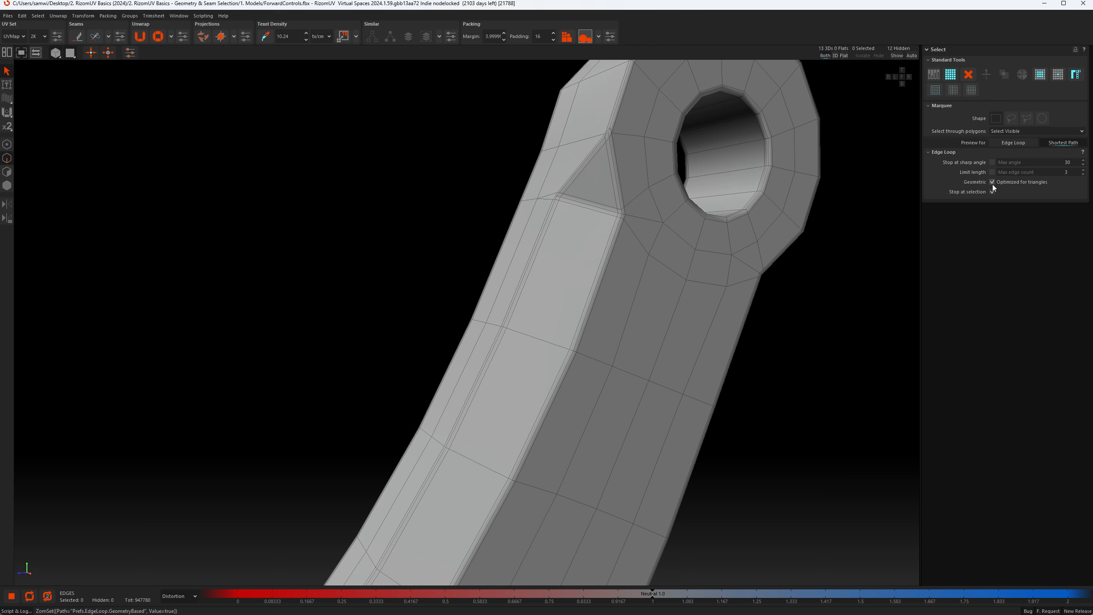
{"action": "left_click", "coordinate": [577, 336]}
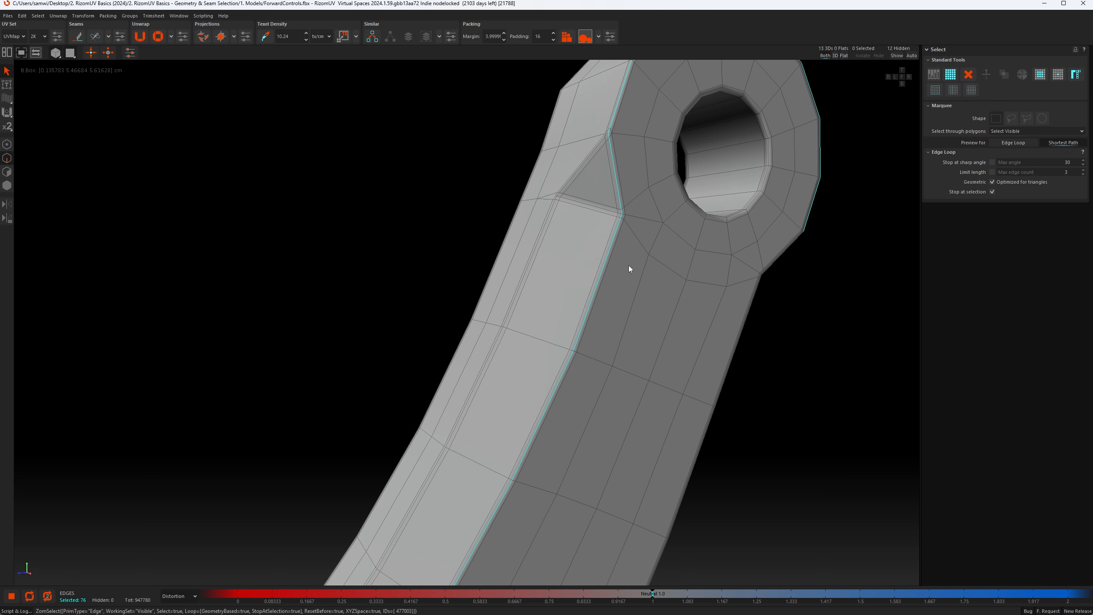
- Examine the path of the geometric edge loop around the arm's pivot end from both sides
{"action": "left_click_drag", "start_coordinate": [635, 262], "coordinate": [607, 331], "text": "alt"}
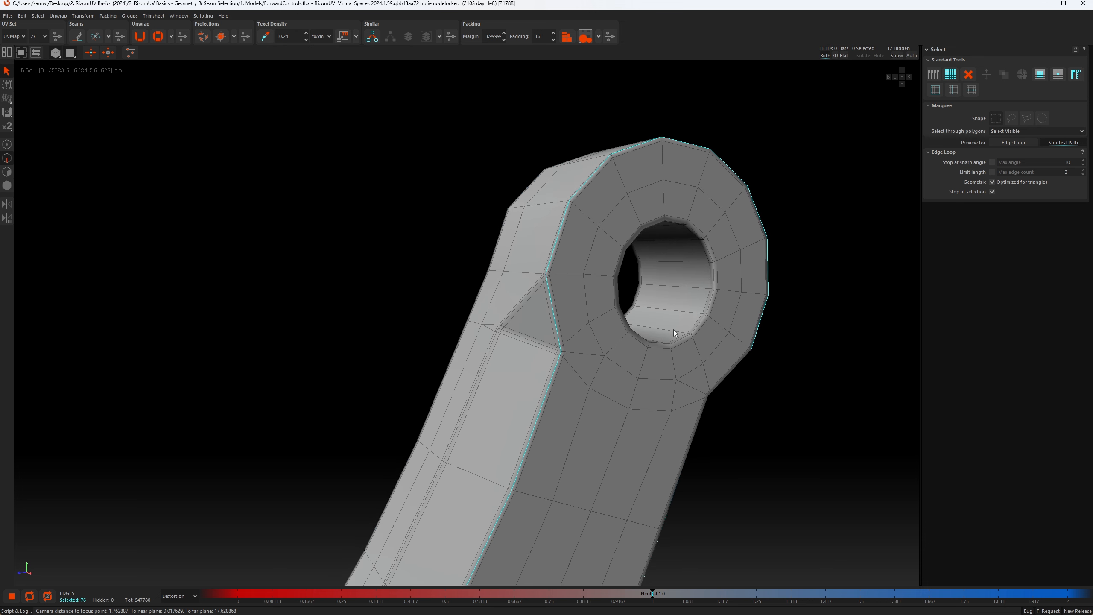
{"action": "left_click_drag", "start_coordinate": [673, 332], "coordinate": [666, 302], "text": "alt"}
{"action": "left_click_drag", "start_coordinate": [700, 340], "coordinate": [571, 316], "text": "alt"}
{"action": "scroll", "coordinate": [504, 303], "scroll_direction": "up", "scroll_amount": 3}
{"action": "scroll", "coordinate": [497, 317], "scroll_direction": "up", "scroll_amount": 3}
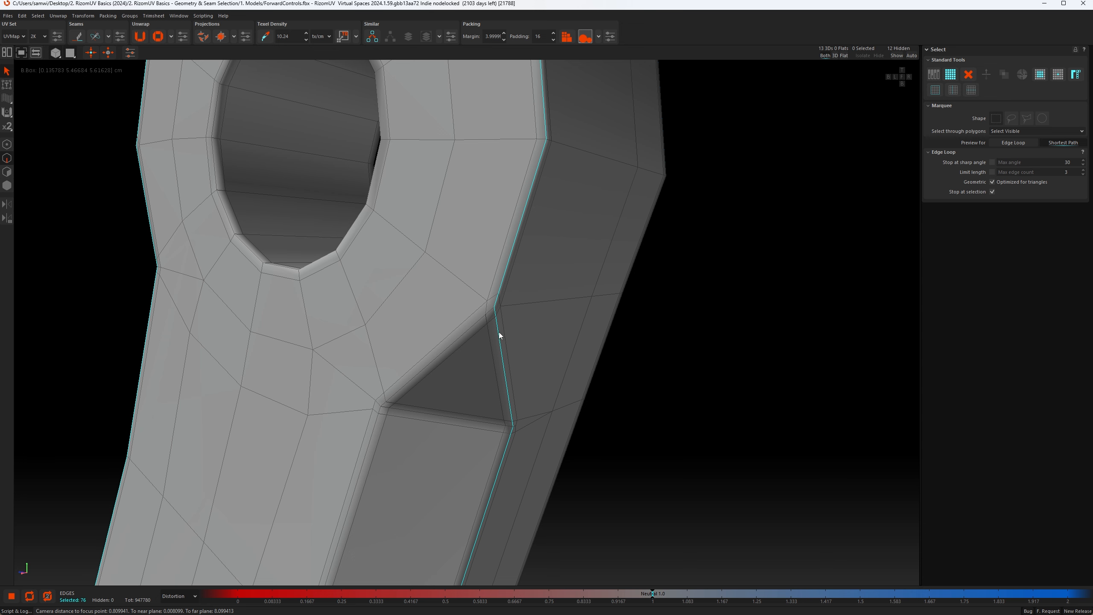
{"action": "scroll", "coordinate": [525, 305], "scroll_direction": "down", "scroll_amount": 10}
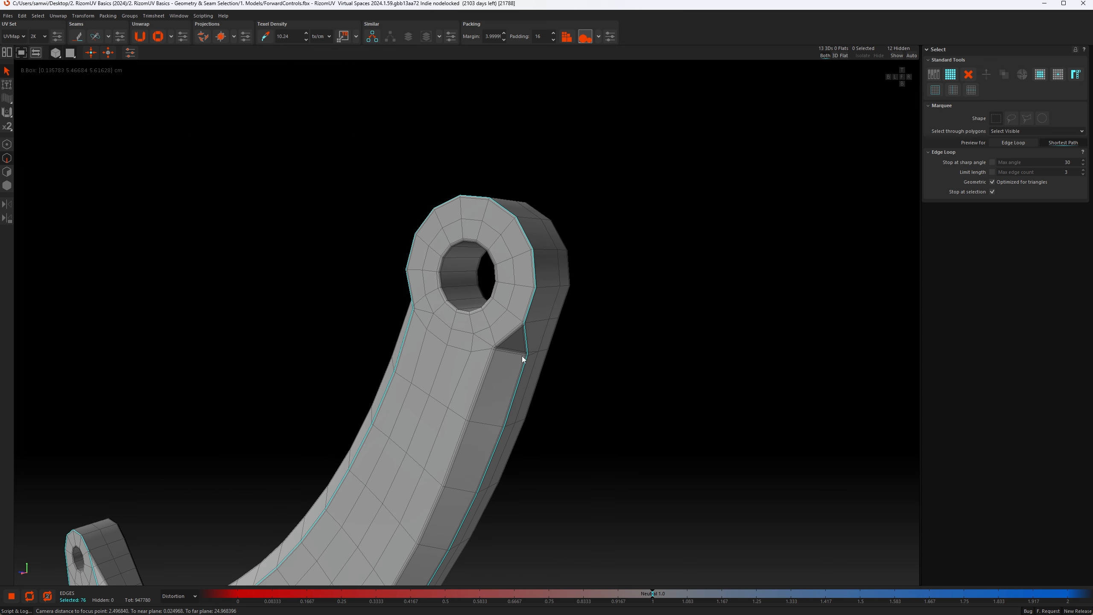
{"action": "left_click_drag", "start_coordinate": [521, 358], "coordinate": [552, 402], "text": "alt"}
- Clear the selection, unhide all parts, and isolate the larger peg's knurled grip for a close view
{"action": "left_click", "coordinate": [606, 401]}
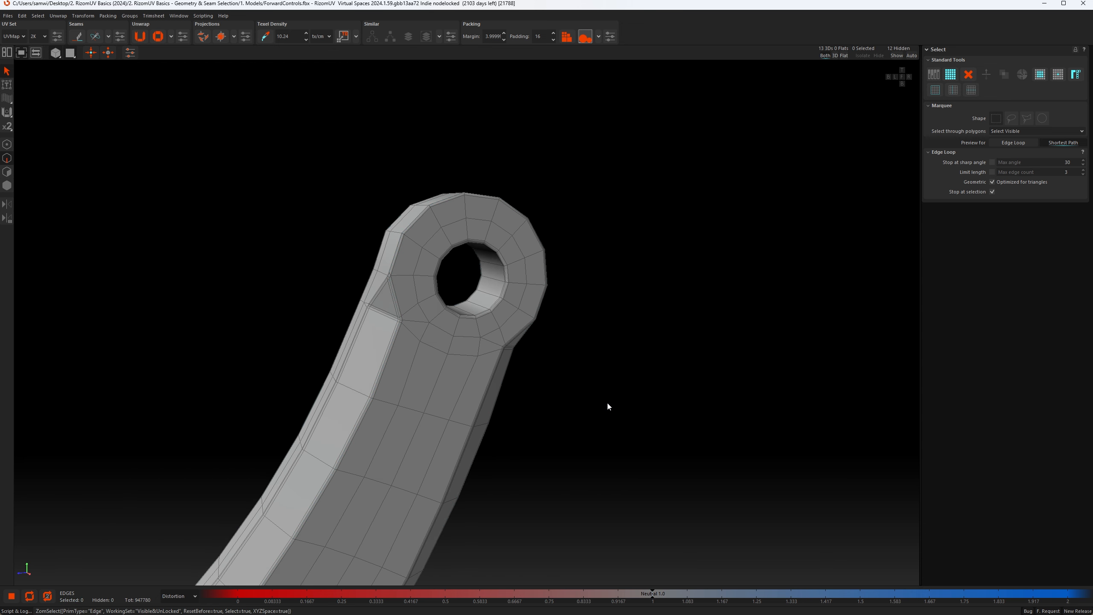
{"action": "key", "text": "y"}
{"action": "scroll", "coordinate": [587, 389], "scroll_direction": "down", "scroll_amount": 7}
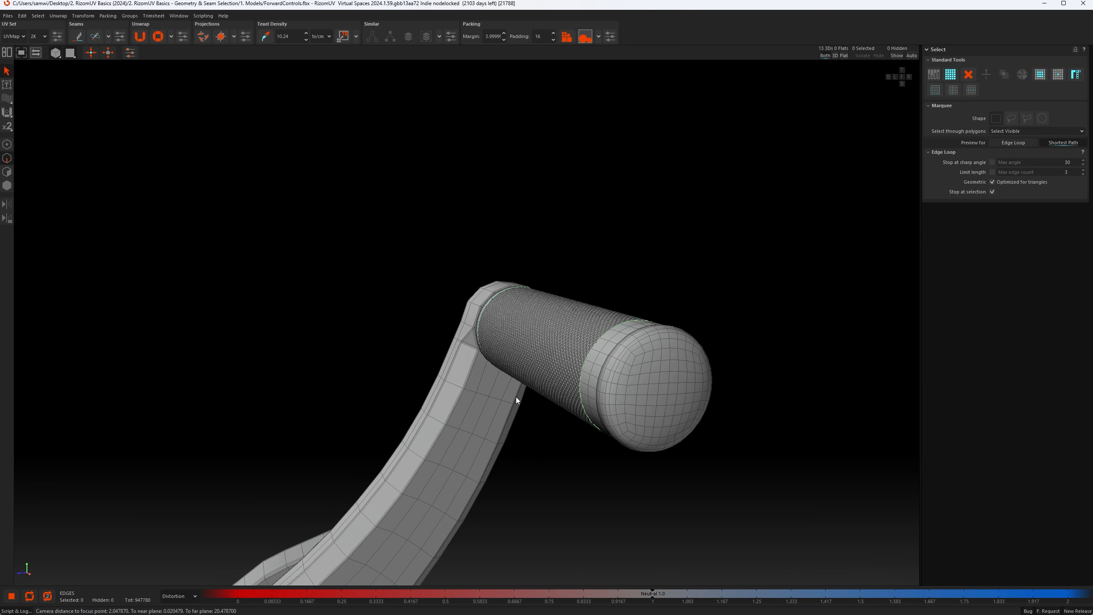
{"action": "middle_click_drag", "start_coordinate": [434, 495], "coordinate": [521, 292], "text": "alt"}
{"action": "scroll", "coordinate": [522, 292], "scroll_direction": "up", "scroll_amount": 2}
{"action": "left_click_drag", "start_coordinate": [522, 292], "coordinate": [553, 334], "text": "alt"}
{"action": "scroll", "coordinate": [433, 267], "scroll_direction": "up", "scroll_amount": 3}
{"action": "key", "text": "i"}
{"action": "left_click_drag", "start_coordinate": [579, 239], "coordinate": [686, 339], "text": "alt"}
{"action": "scroll", "coordinate": [437, 237], "scroll_direction": "up", "scroll_amount": 5}
{"action": "scroll", "coordinate": [437, 237], "scroll_direction": "up", "scroll_amount": 3}
{"action": "middle_click_drag", "start_coordinate": [437, 236], "coordinate": [597, 286], "text": "alt"}
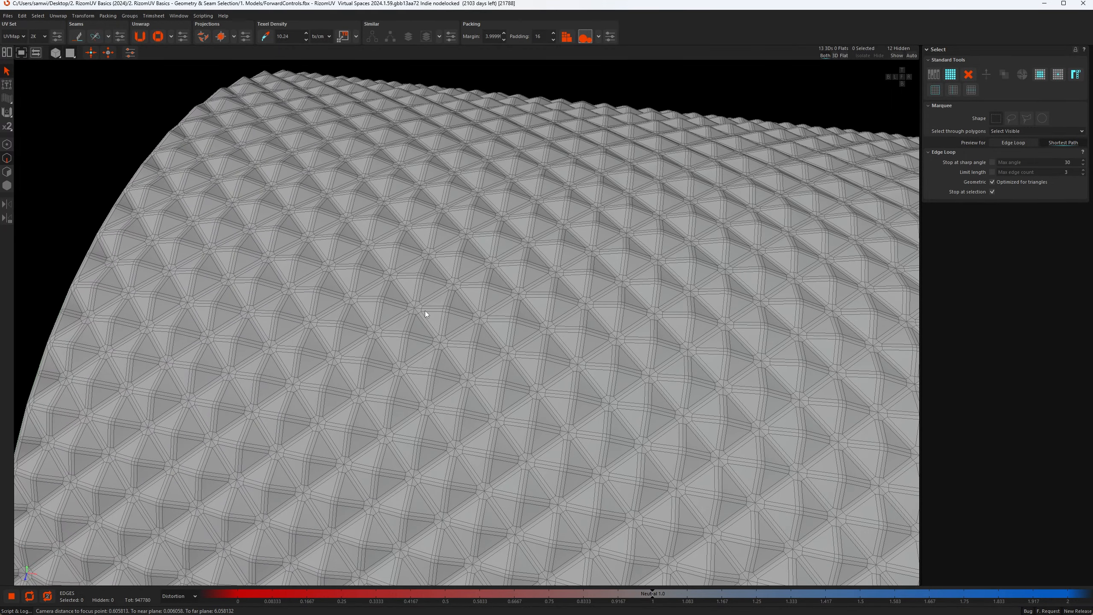
- Try an edge loop selection on the knurled grip with Geometric turned off
{"action": "left_click", "coordinate": [991, 182]}
{"action": "double_click", "coordinate": [496, 319]}
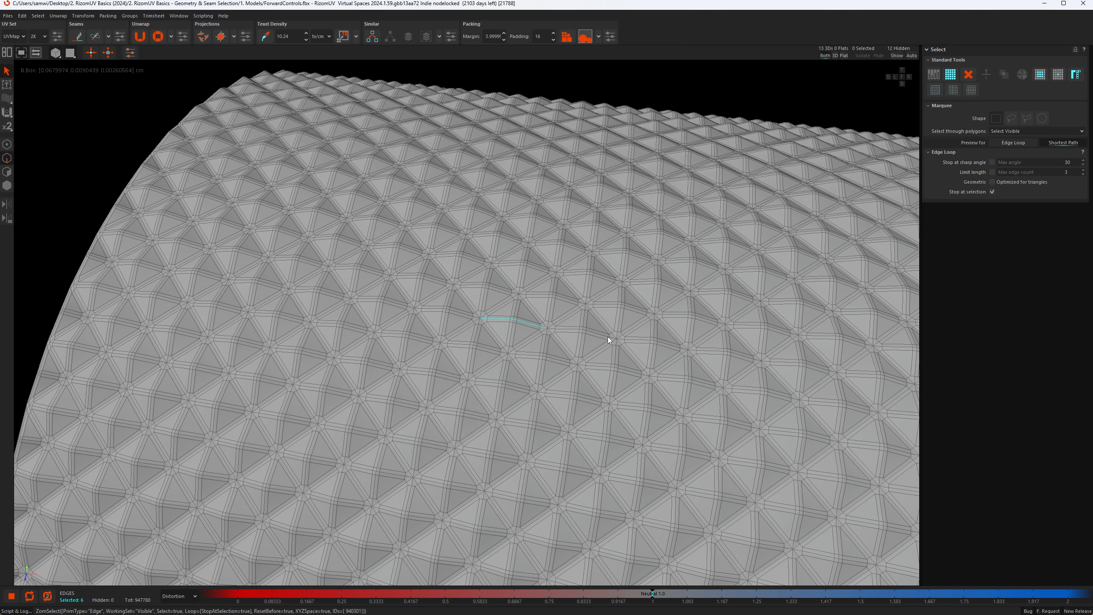
{"action": "left_click", "coordinate": [55, 203]}
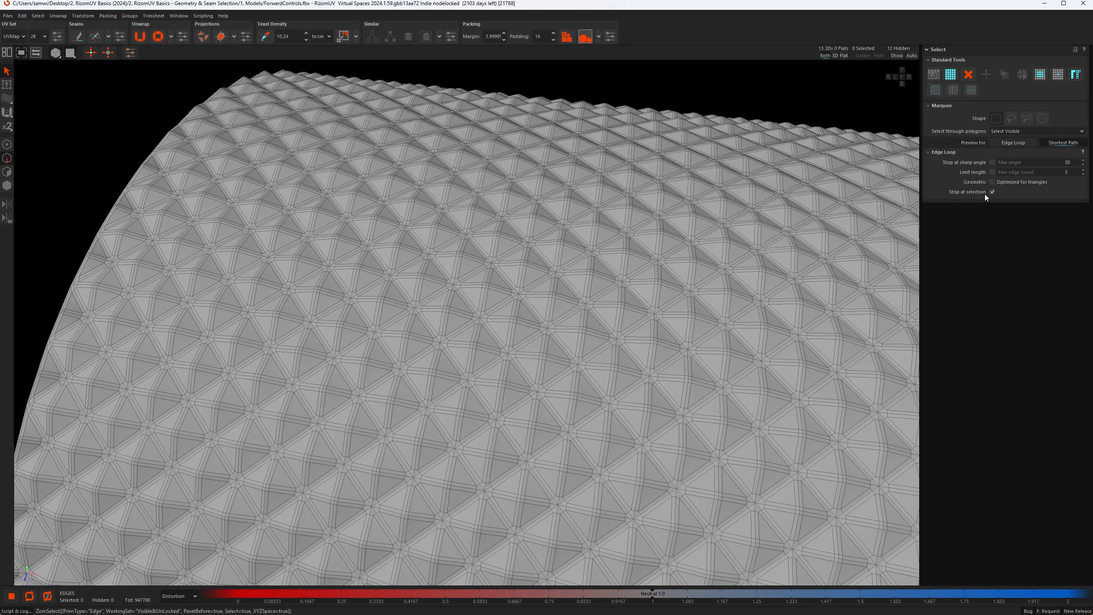
- Turn on Geometric and select an edge loop running lengthwise along the knurled grip
{"action": "left_click", "coordinate": [991, 182]}
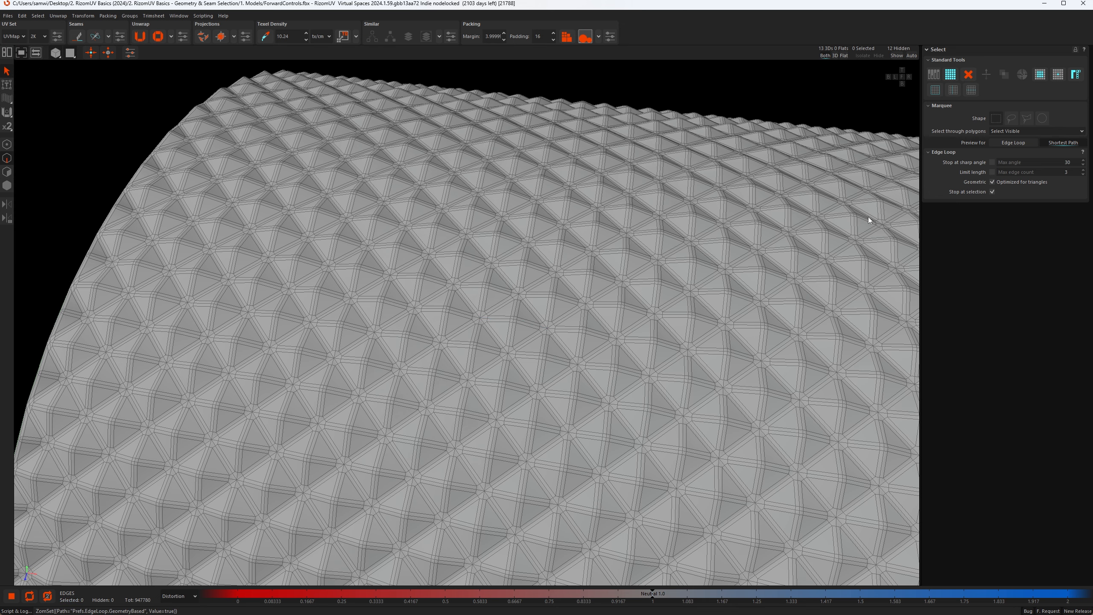
{"action": "double_click", "coordinate": [435, 309]}
{"action": "scroll", "coordinate": [436, 309], "scroll_direction": "down", "scroll_amount": 5}
{"action": "left_click_drag", "start_coordinate": [436, 309], "coordinate": [546, 307], "text": "alt"}
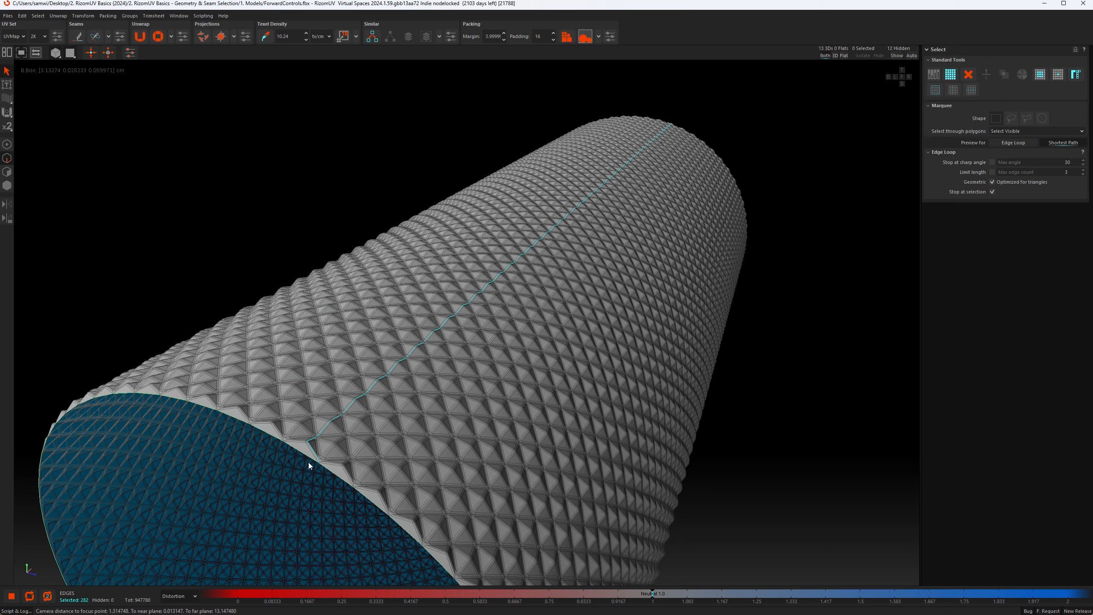
- Clear the grip's edge selection, turn off Geometric, and unhide all parts of the assembly
{"action": "left_click", "coordinate": [289, 246]}
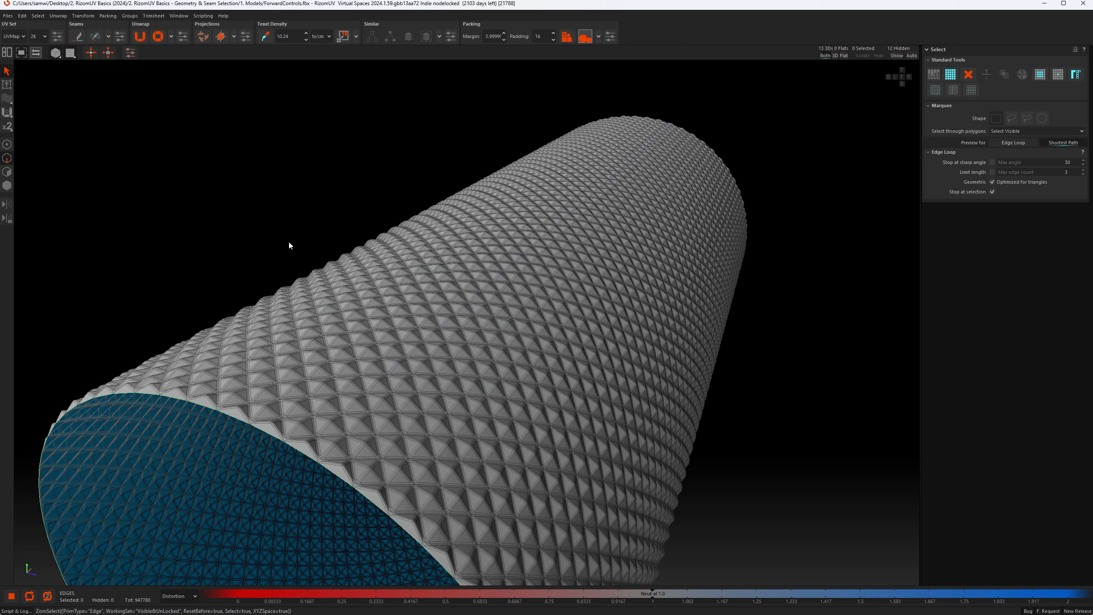
{"action": "left_click", "coordinate": [993, 181]}
{"action": "key", "text": "y"}
{"action": "scroll", "coordinate": [567, 275], "scroll_direction": "down", "scroll_amount": 5}
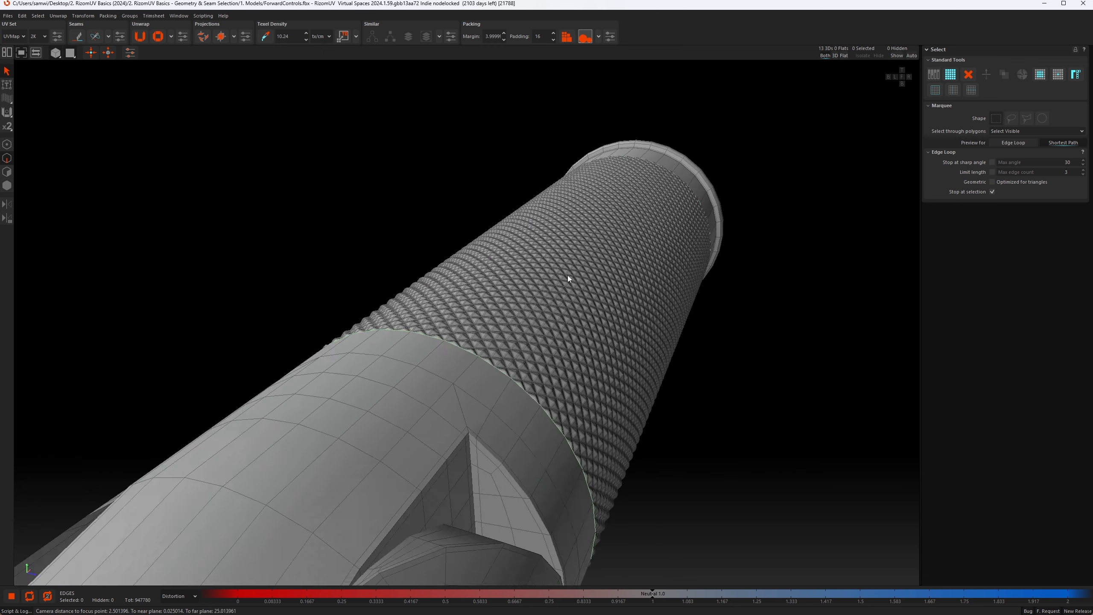
{"action": "left_click_drag", "start_coordinate": [567, 275], "coordinate": [470, 309], "text": "alt"}
{"action": "scroll", "coordinate": [425, 314], "scroll_direction": "down", "scroll_amount": 5}
{"action": "middle_click_drag", "start_coordinate": [425, 315], "coordinate": [331, 399], "text": "alt"}
{"action": "left_click_drag", "start_coordinate": [478, 229], "coordinate": [493, 221], "text": "alt"}
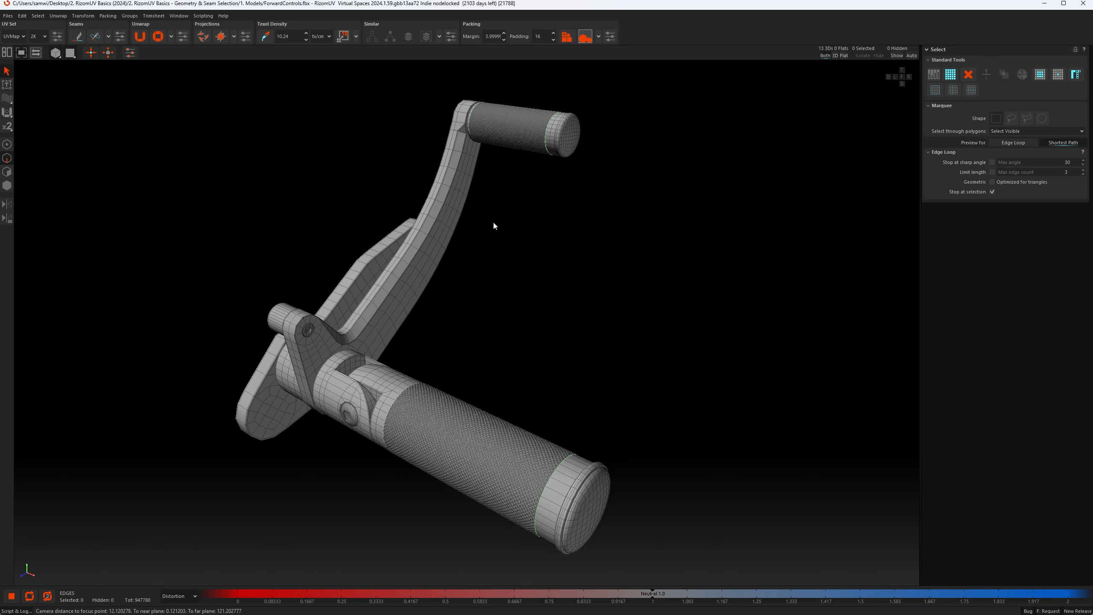
- Clear the selection, turn off Stop at selection, and isolate the curved lever arm for a close view of its upper end
{"action": "left_click", "coordinate": [504, 272]}
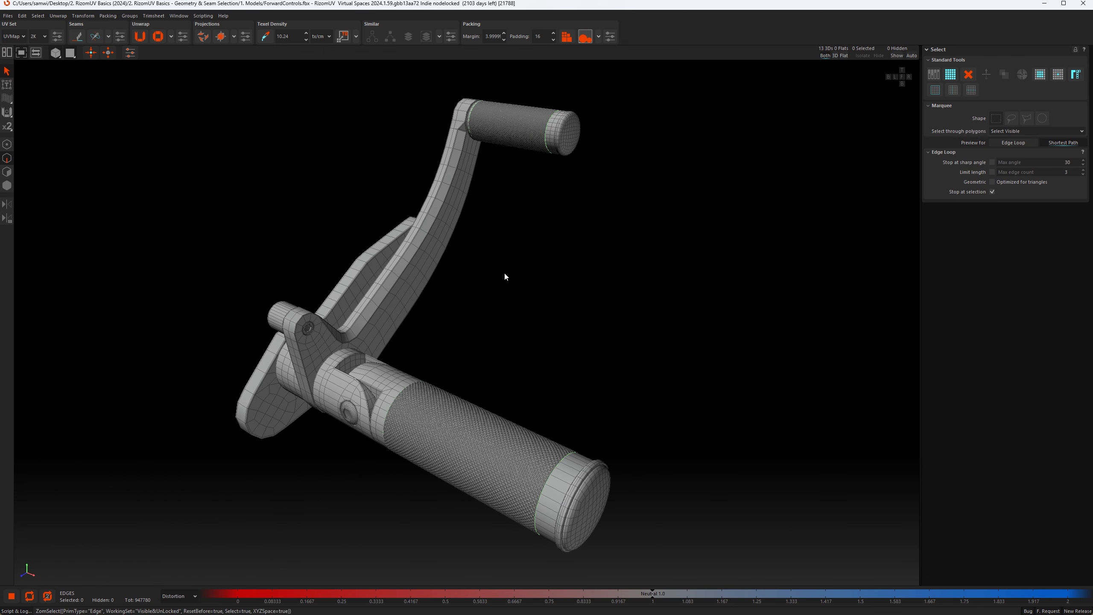
{"action": "left_click", "coordinate": [992, 191]}
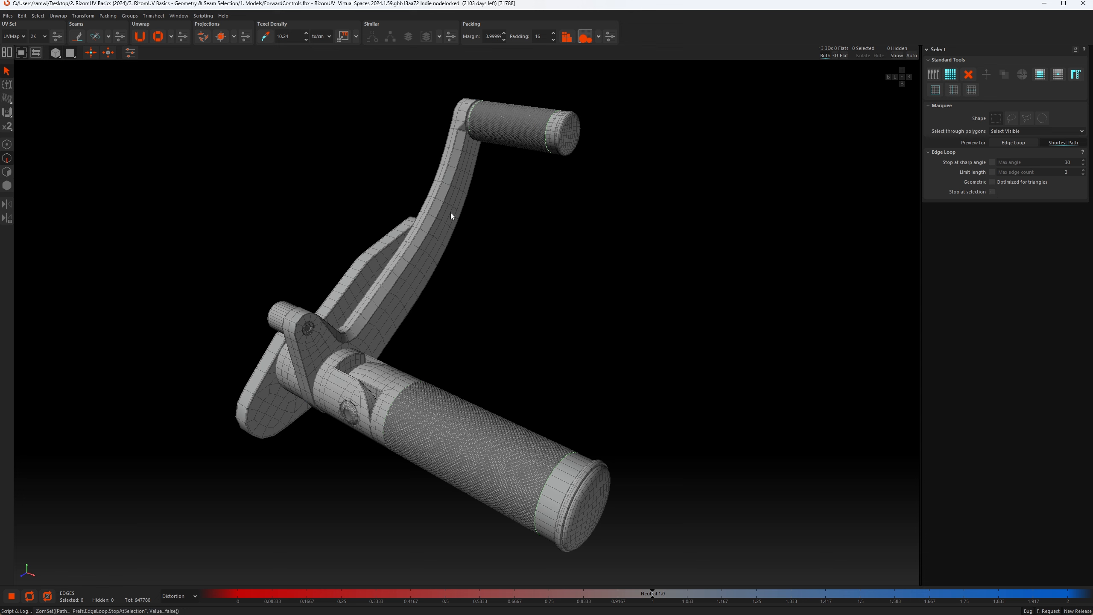
{"action": "key", "text": "i"}
{"action": "scroll", "coordinate": [457, 147], "scroll_direction": "up", "scroll_amount": 7}
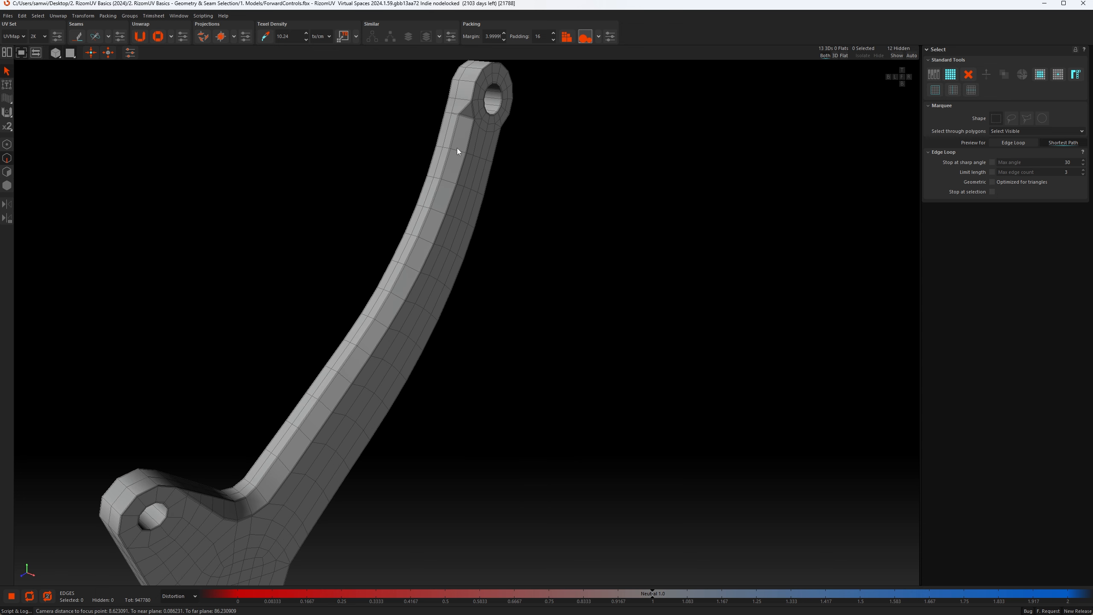
{"action": "middle_click_drag", "start_coordinate": [474, 88], "coordinate": [456, 260], "text": "alt"}
{"action": "left_click_drag", "start_coordinate": [447, 296], "coordinate": [426, 265], "text": "alt"}
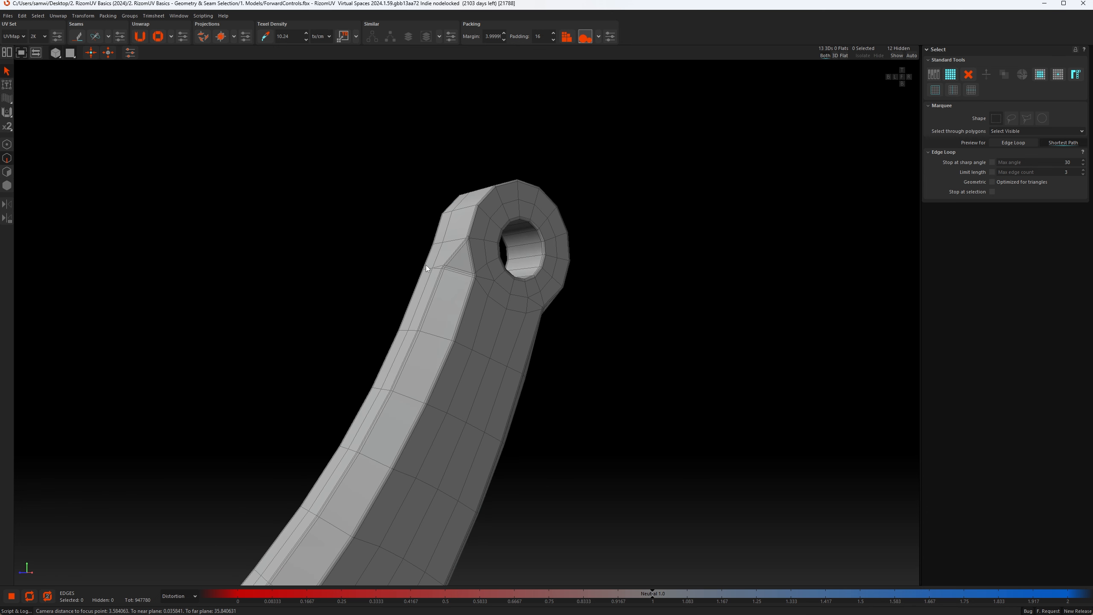
{"action": "scroll", "coordinate": [433, 306], "scroll_direction": "up", "scroll_amount": 4}
{"action": "scroll", "coordinate": [447, 307], "scroll_direction": "up", "scroll_amount": 2}
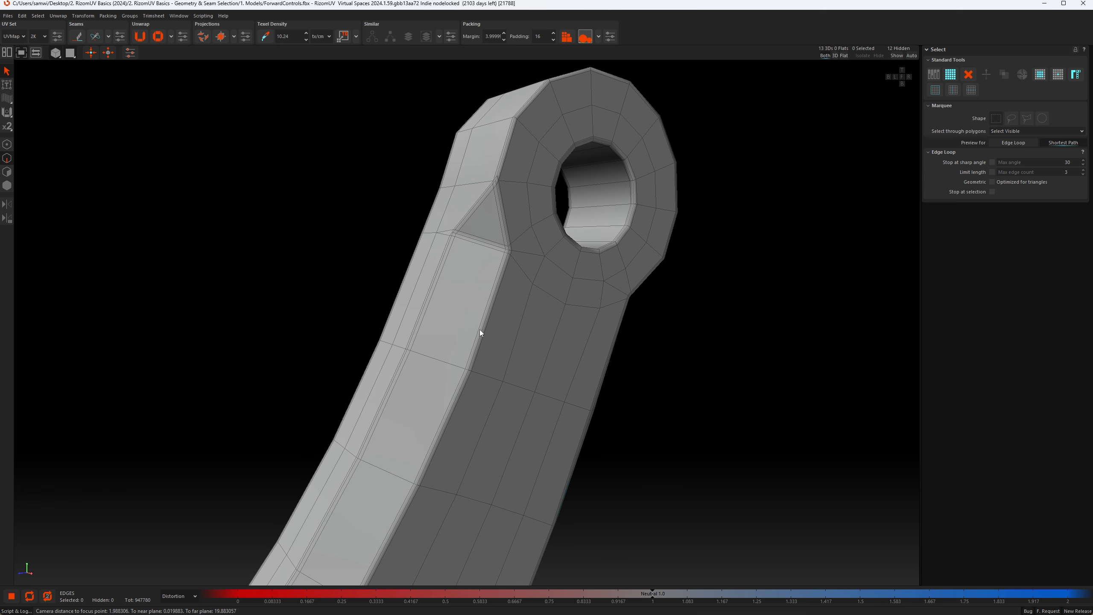
- Select the edge loops running lengthwise along both borders of the arm's narrow face, including the sides of the triangular facet
{"action": "double_click", "coordinate": [482, 331]}
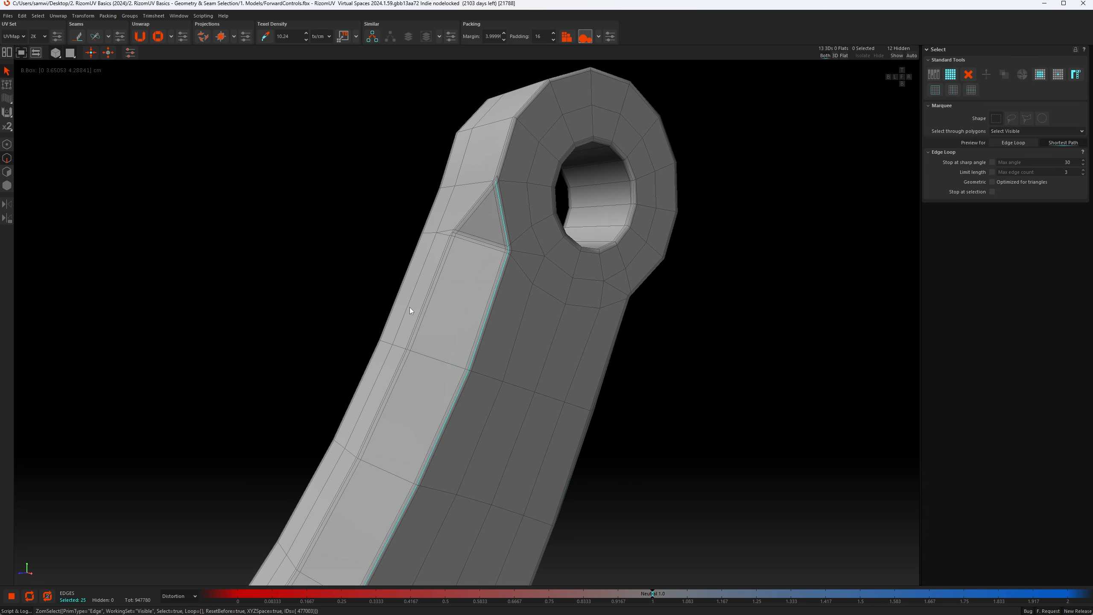
{"action": "double_click", "coordinate": [420, 320], "text": "shift"}
{"action": "scroll", "coordinate": [480, 263], "scroll_direction": "up", "scroll_amount": 5}
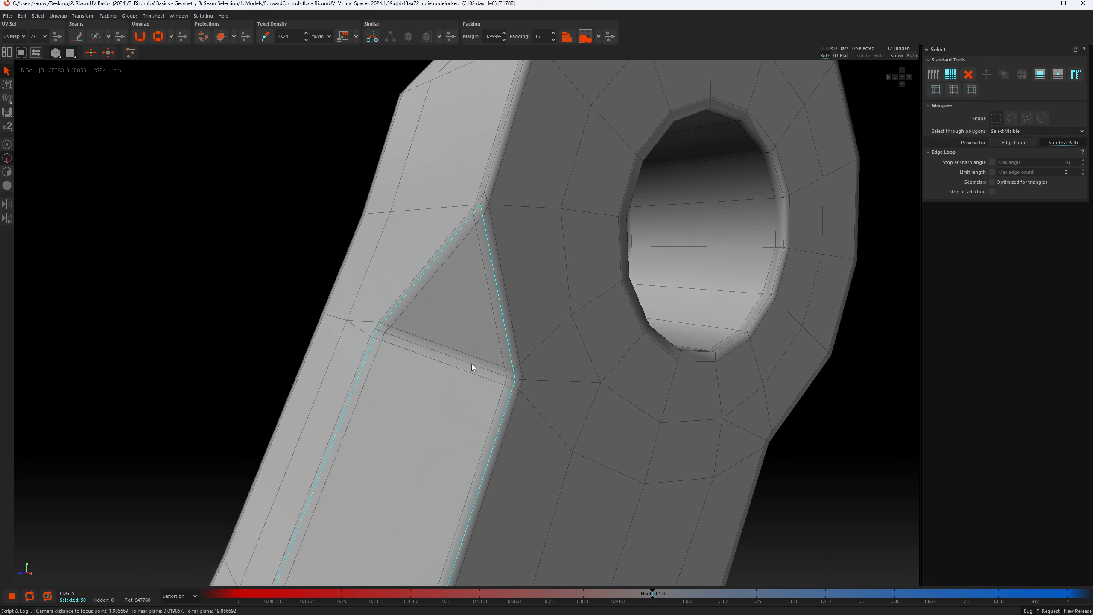
- Try adding the edge loop along the triangular facet's base with Stop at selection off, and undo that addition
{"action": "double_click", "coordinate": [472, 364], "text": "shift"}
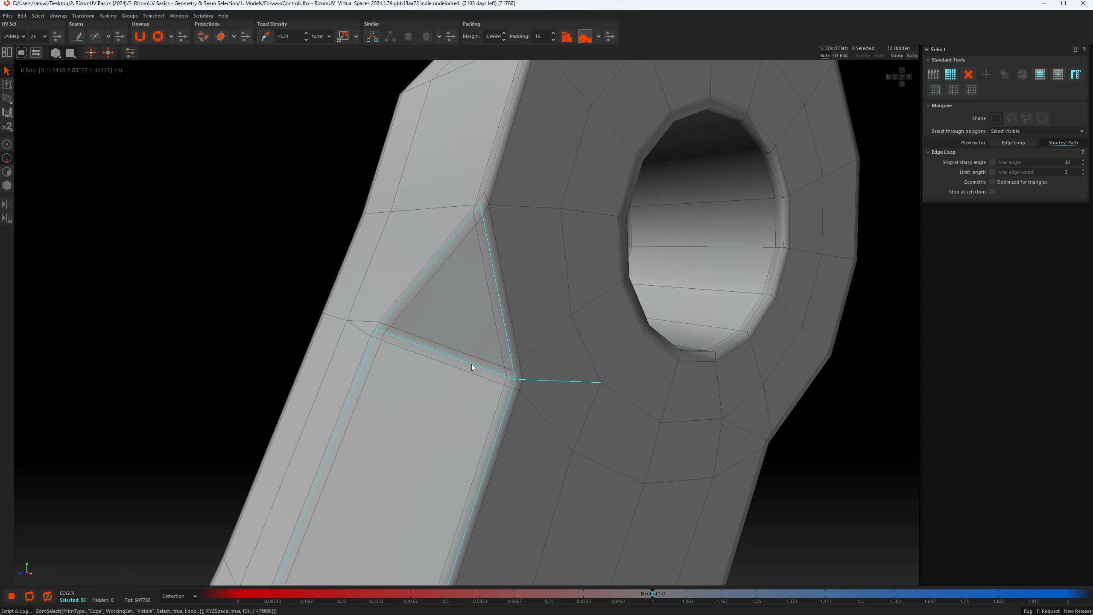
{"action": "scroll", "coordinate": [389, 340], "scroll_direction": "up", "scroll_amount": 5}
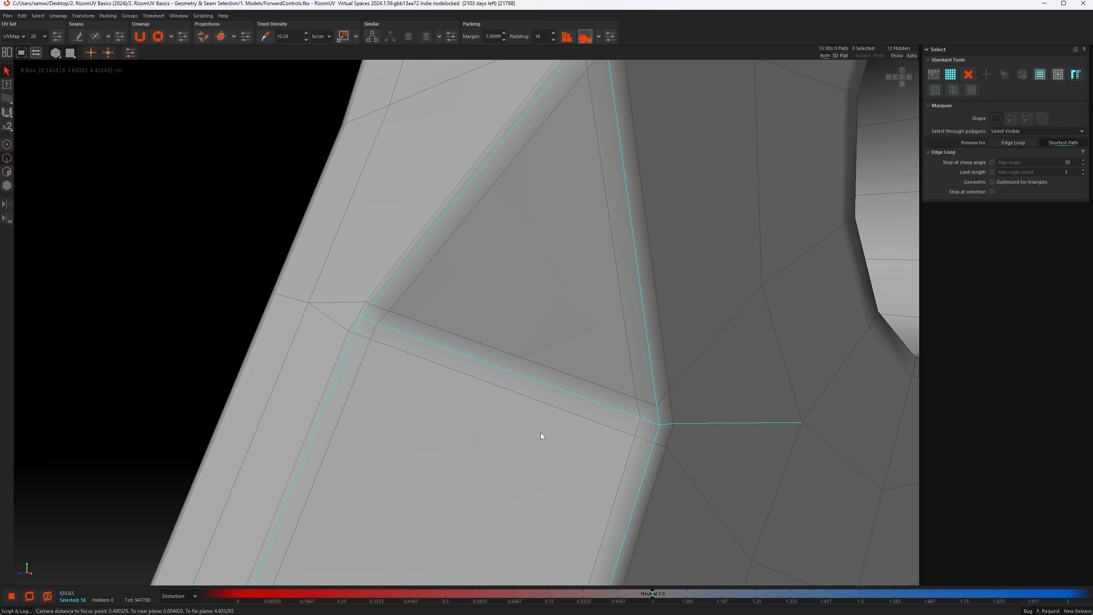
{"action": "middle_click_drag", "start_coordinate": [541, 432], "coordinate": [400, 403]}
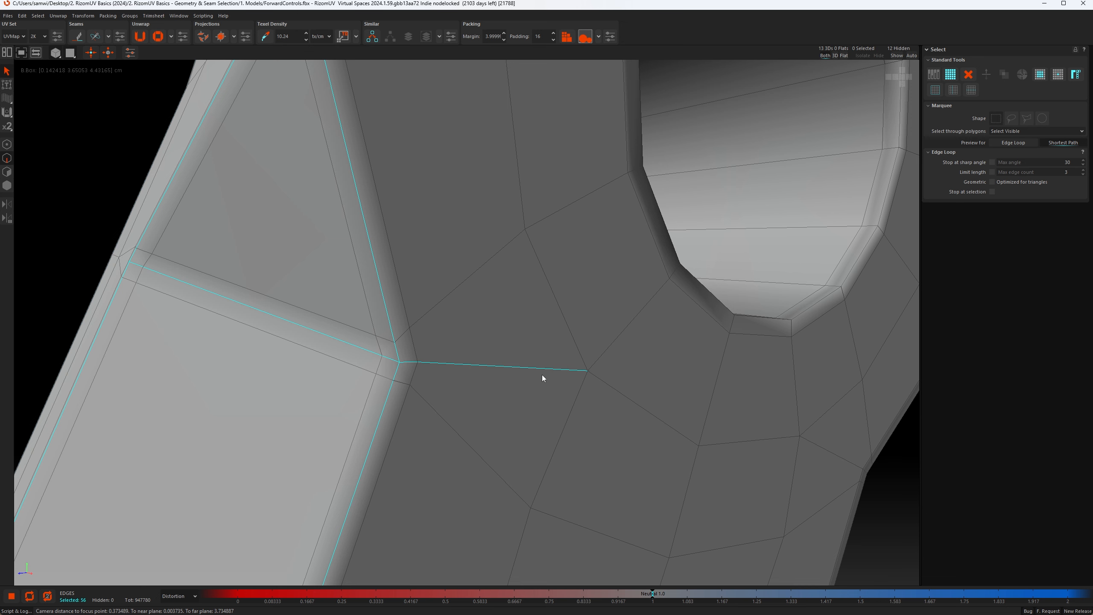
{"action": "scroll", "coordinate": [579, 376], "scroll_direction": "down", "scroll_amount": 3}
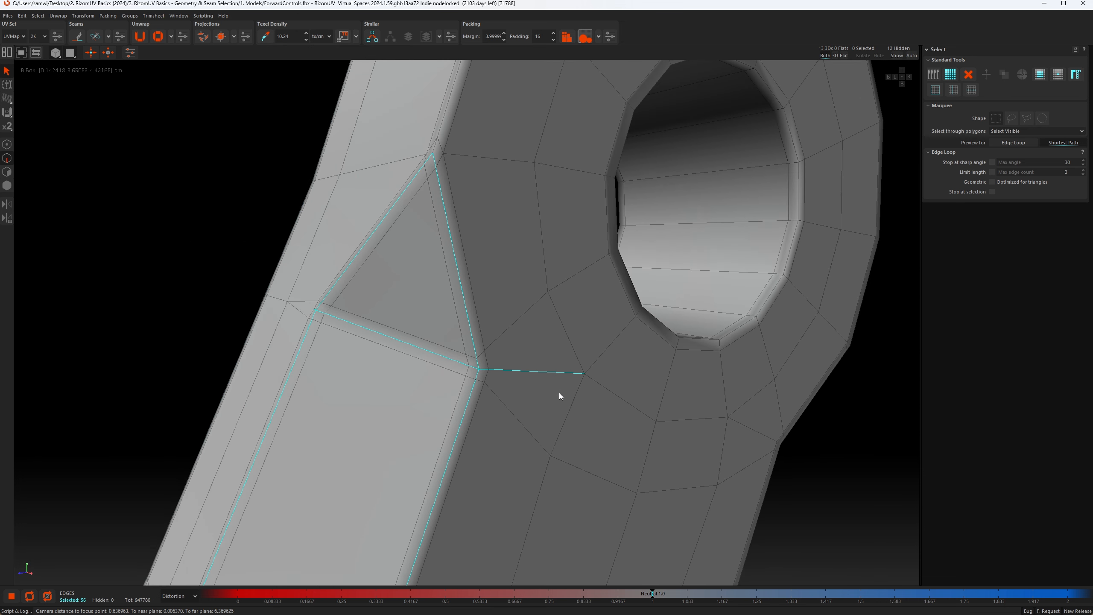
{"action": "middle_click_drag", "start_coordinate": [417, 402], "coordinate": [436, 397]}
{"action": "key", "text": "ctrl+z"}
{"action": "key", "text": "ctrl+z"}
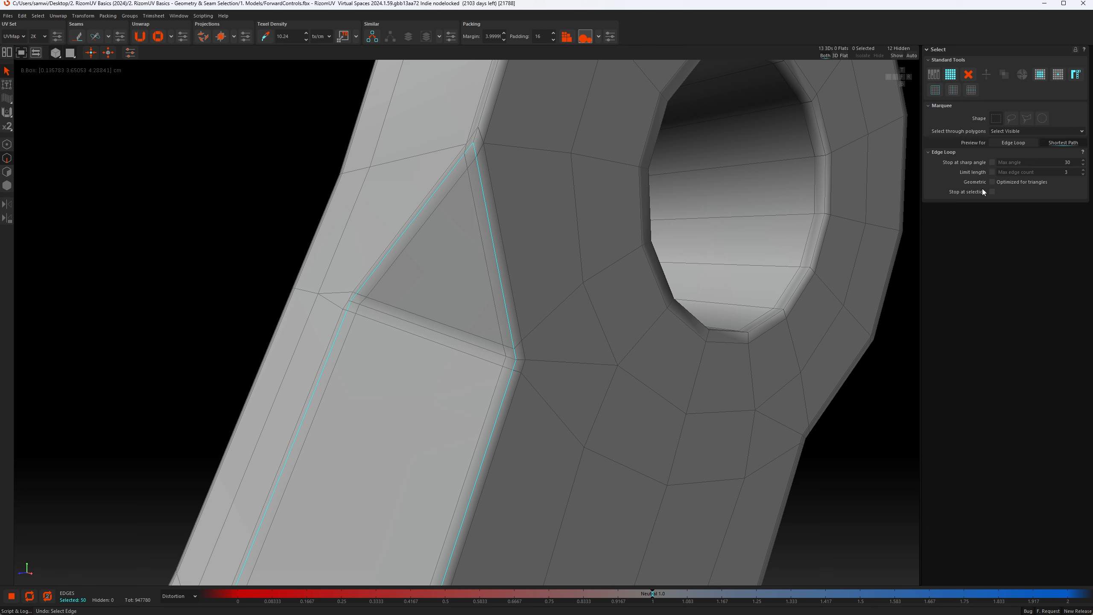
- Turn on Stop at selection, add the edge loop along the triangular facet's base, and clear the selection
{"action": "left_click", "coordinate": [992, 192]}
{"action": "double_click", "coordinate": [459, 340]}
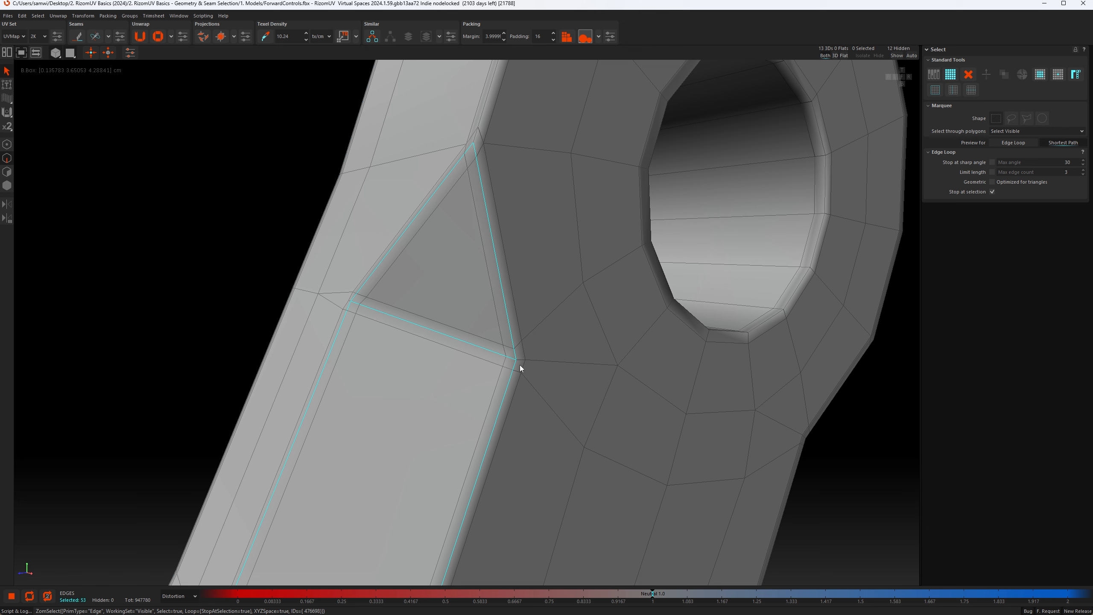
{"action": "left_click", "coordinate": [227, 283]}
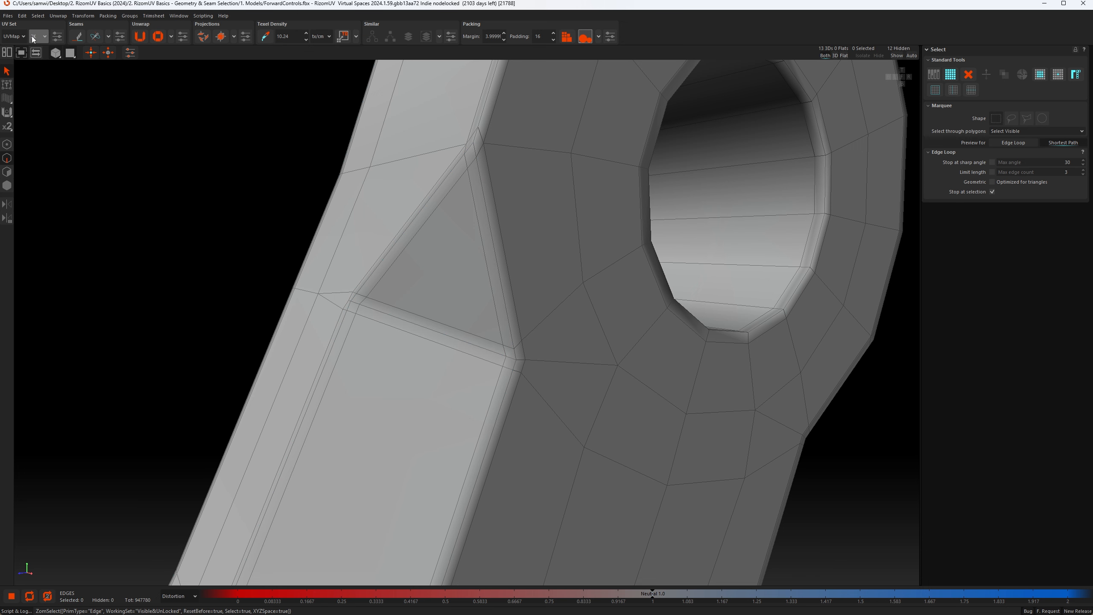
- Load the Geometric.fbx model without saving changes to the current one
{"action": "left_click", "coordinate": [15, 16]}
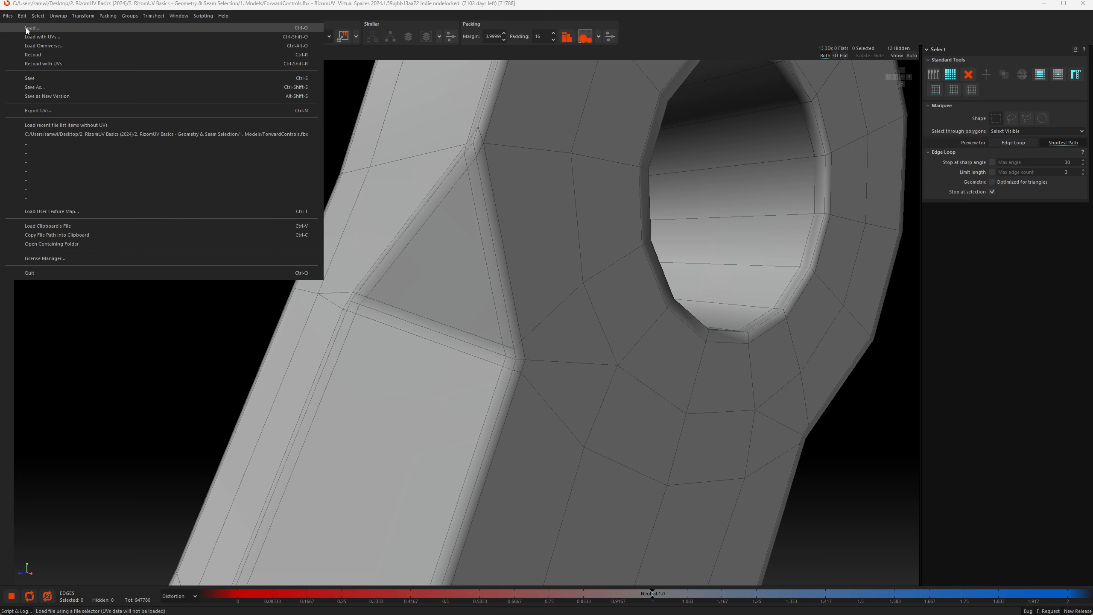
{"action": "left_click", "coordinate": [26, 29]}
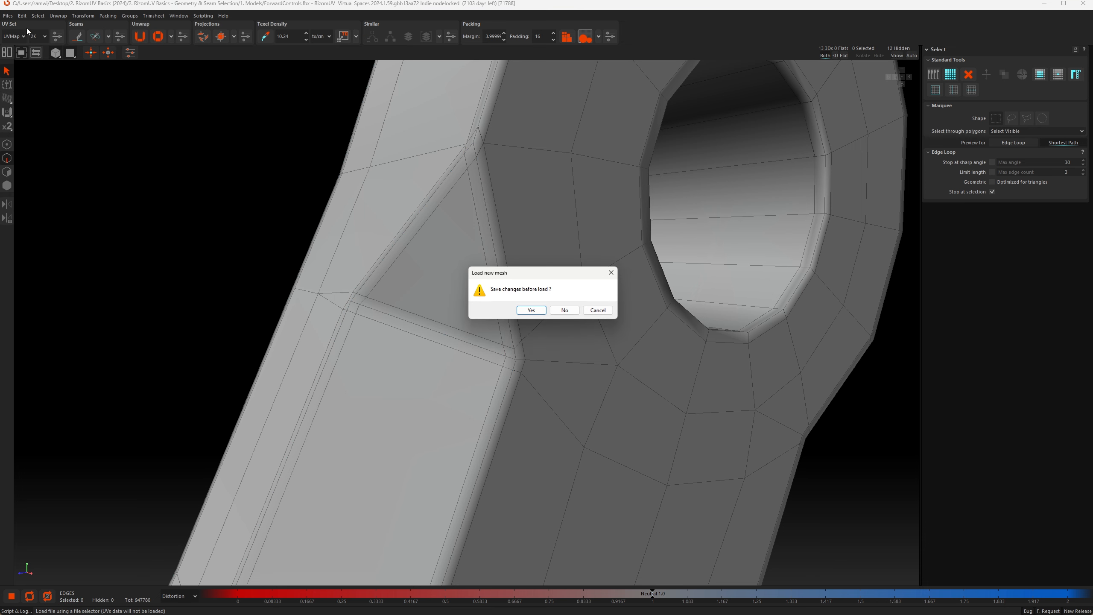
{"action": "left_click", "coordinate": [560, 309]}
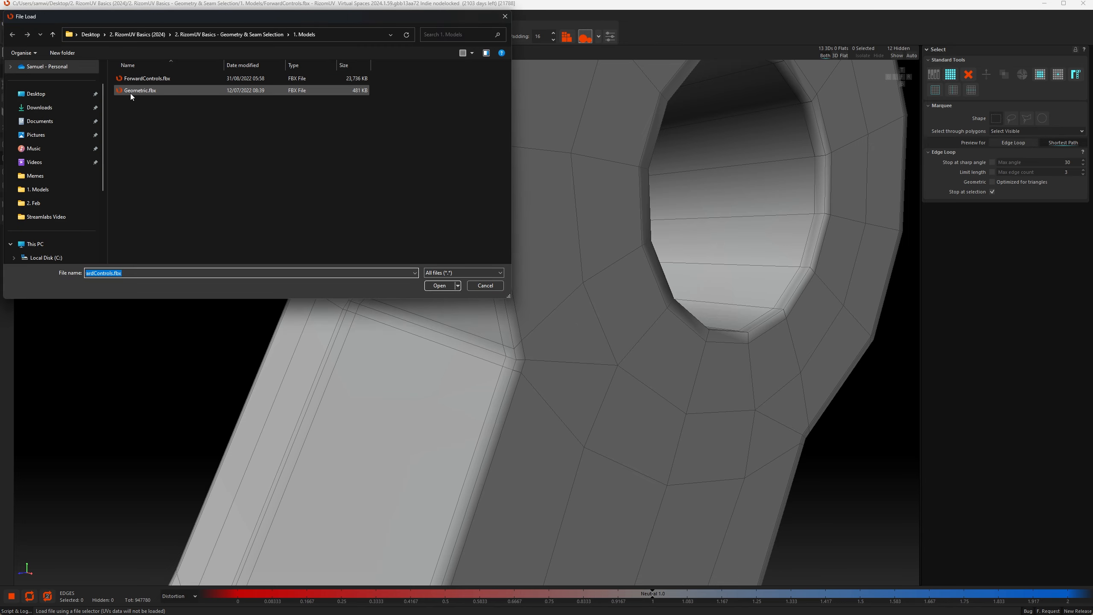
{"action": "double_click", "coordinate": [133, 91]}
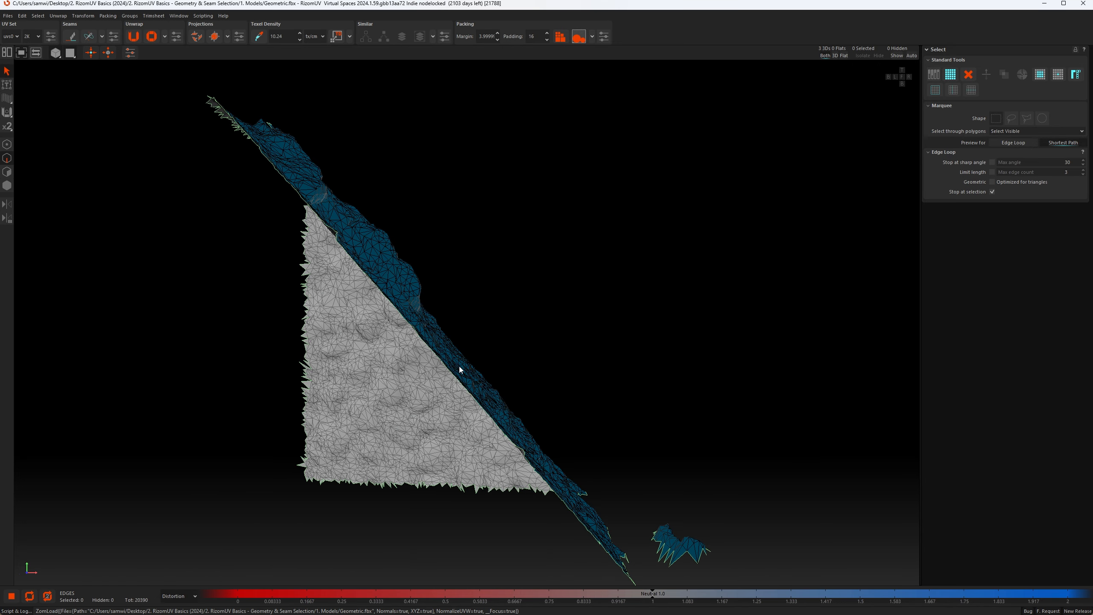
- Try edge loop selections on the triangulated rock surface with Geometric turned off
{"action": "left_click_drag", "start_coordinate": [459, 365], "coordinate": [493, 398], "text": "alt"}
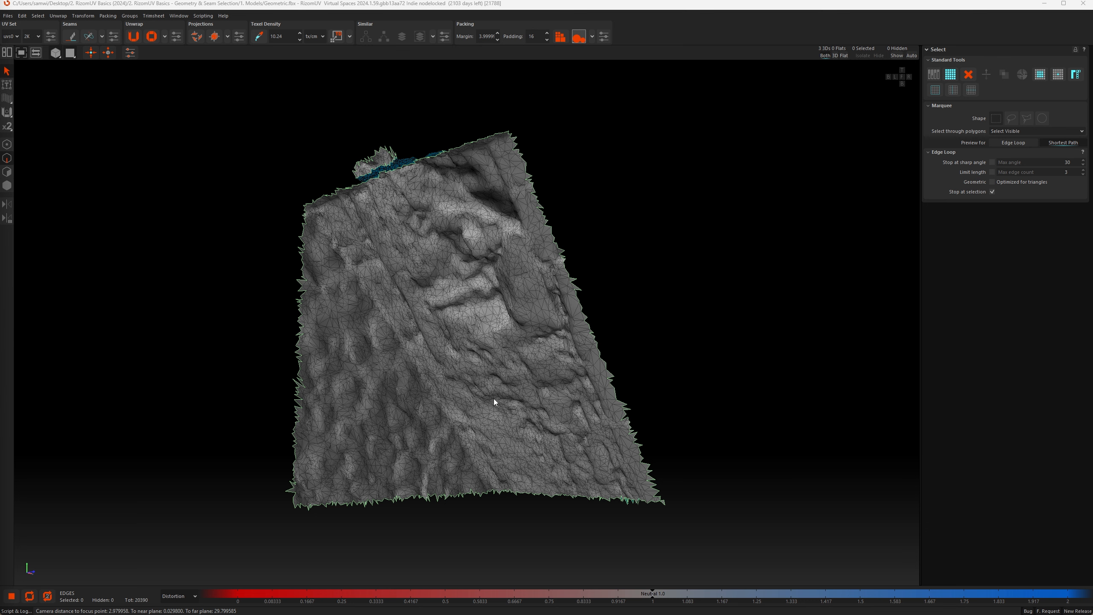
{"action": "middle_click_drag", "start_coordinate": [511, 406], "coordinate": [536, 396]}
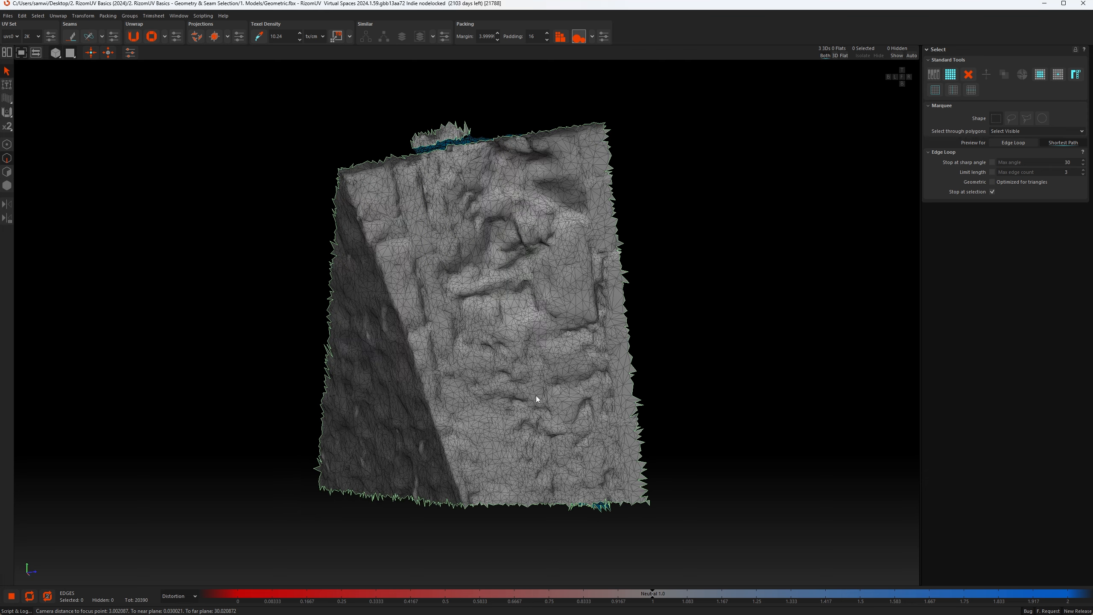
{"action": "scroll", "coordinate": [537, 396], "scroll_direction": "up", "scroll_amount": 6}
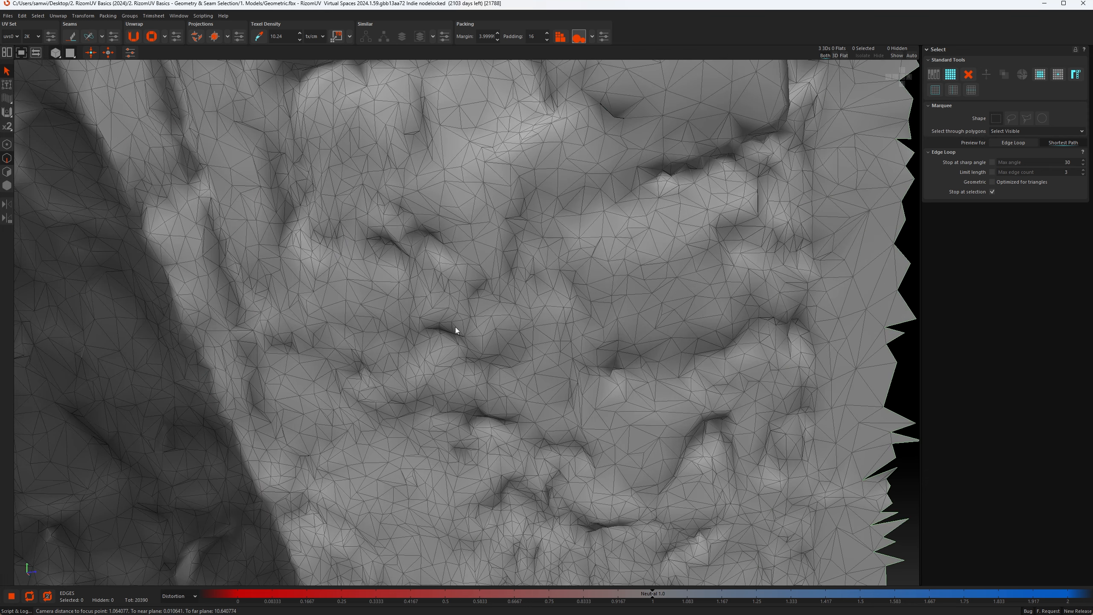
{"action": "left_click", "coordinate": [475, 337]}
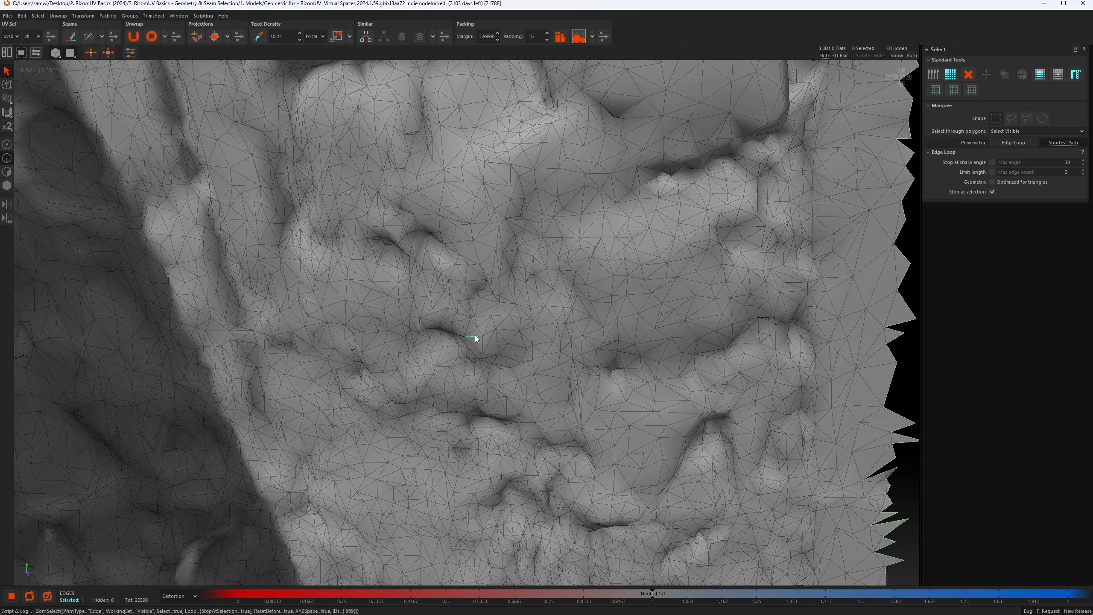
{"action": "left_click", "coordinate": [489, 249]}
- Turn on Geometric and select an edge loop across the triangulated rock surface
{"action": "left_click", "coordinate": [992, 182]}
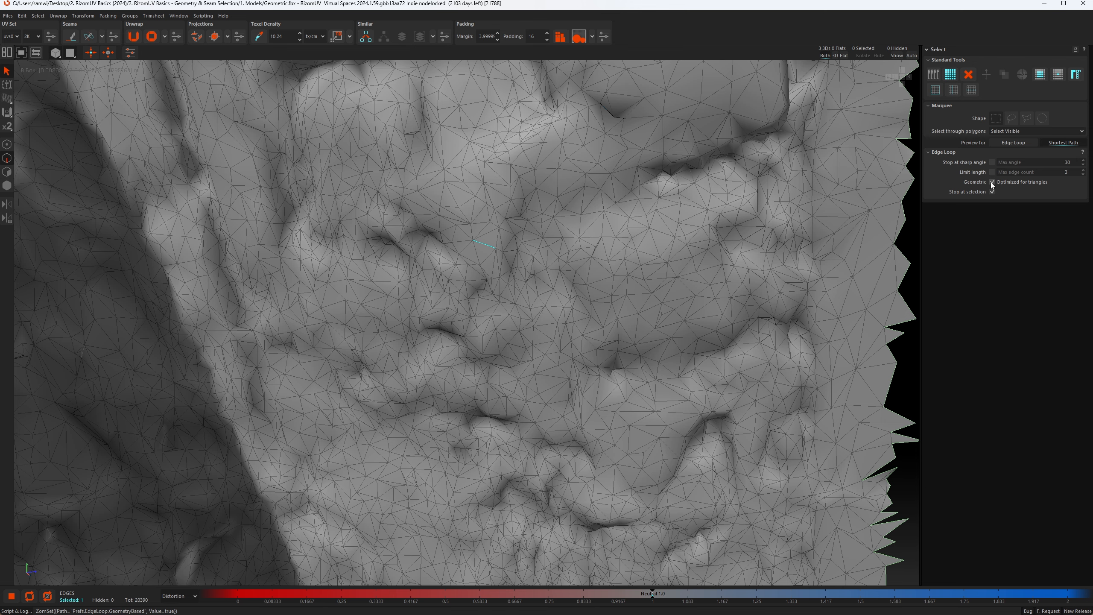
{"action": "double_click", "coordinate": [508, 231]}
{"action": "left_click_drag", "start_coordinate": [508, 231], "coordinate": [512, 338], "text": "alt"}
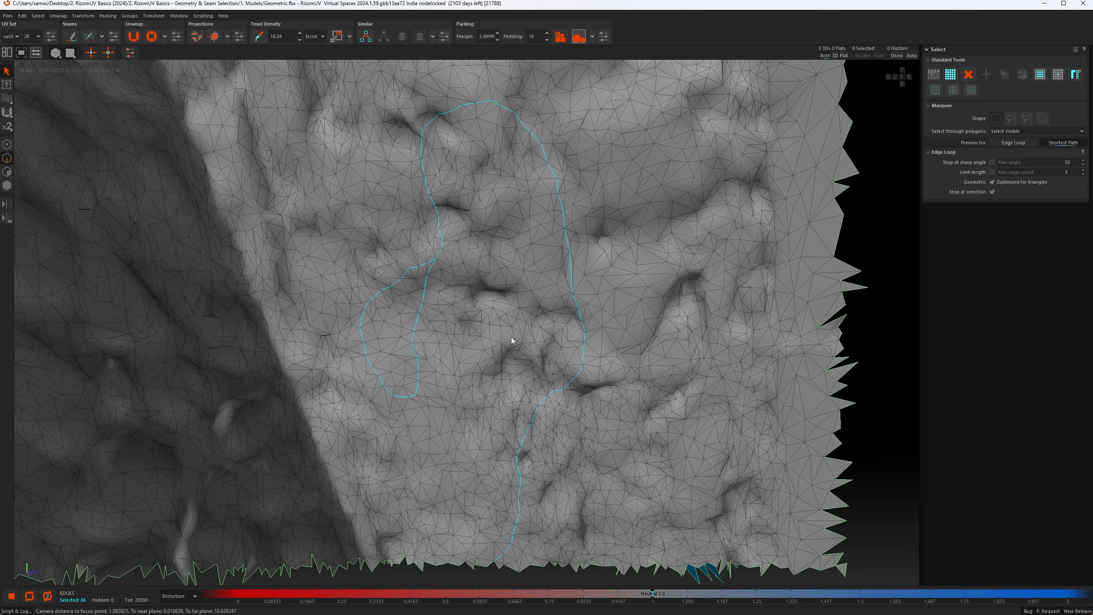
- Turn off Geometric and clear the rock's edge selection
{"action": "left_click", "coordinate": [992, 182]}
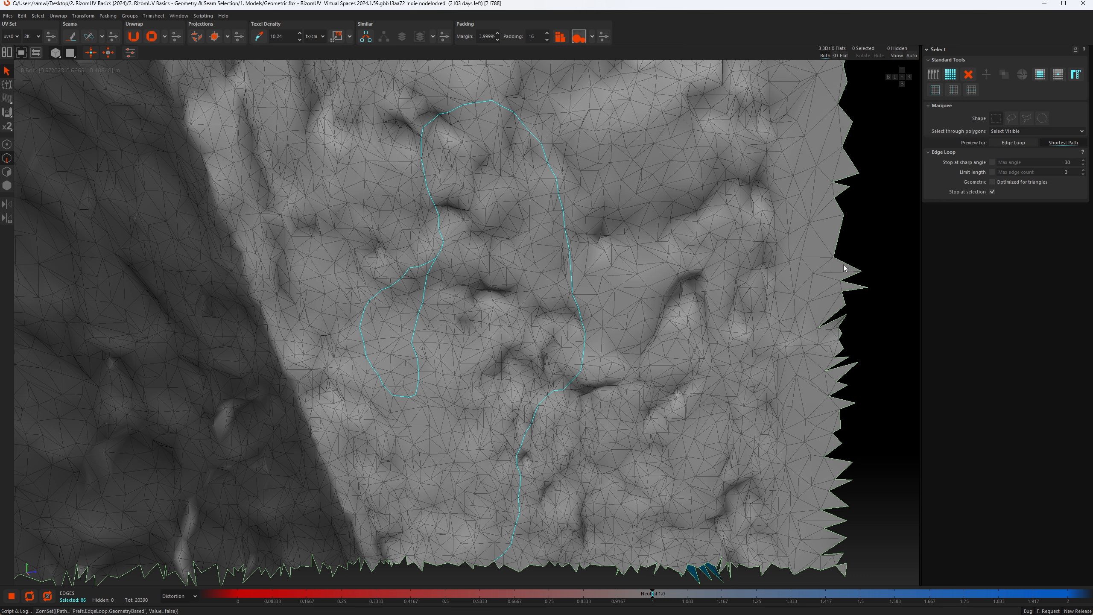
{"action": "left_click", "coordinate": [882, 249]}
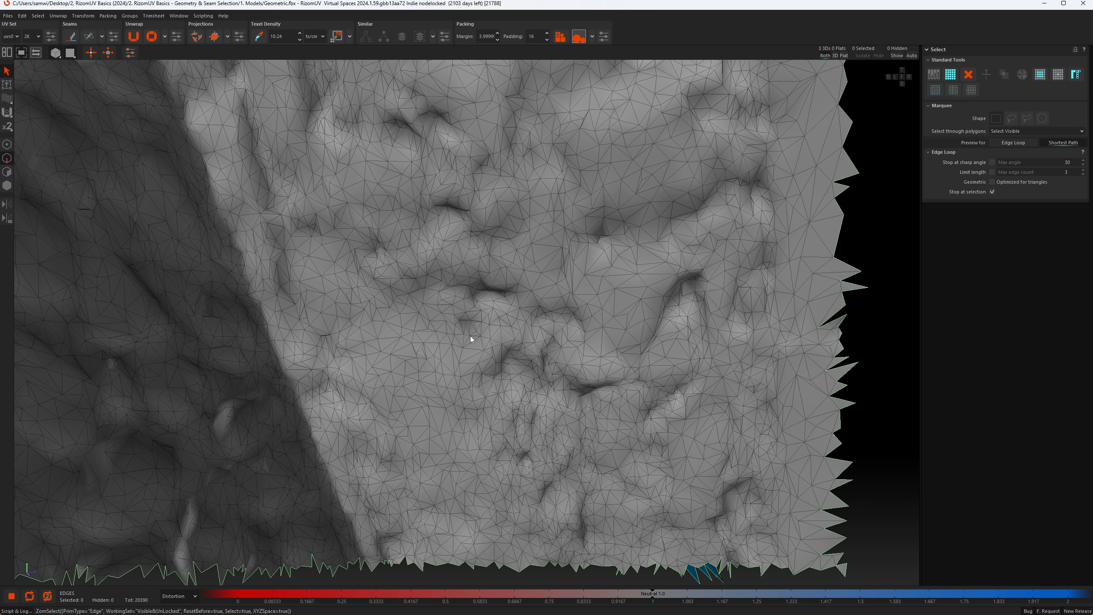
- Select a shortest path across the rock face from the corner ridge to the jagged border, and add a second path branching upward from its middle
{"action": "left_click", "coordinate": [288, 358]}
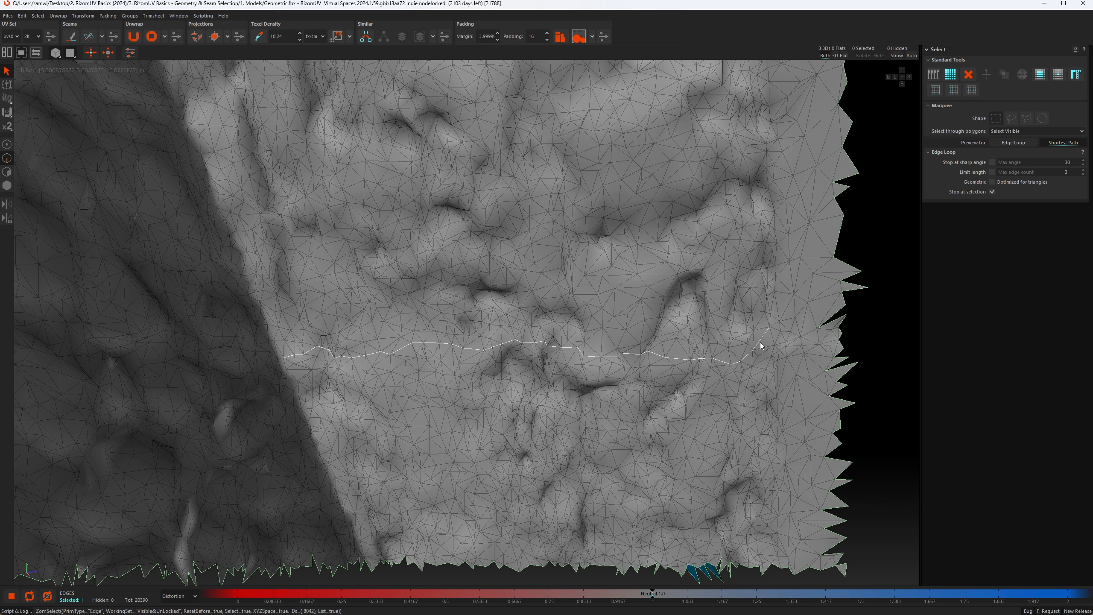
{"action": "left_click", "coordinate": [828, 344]}
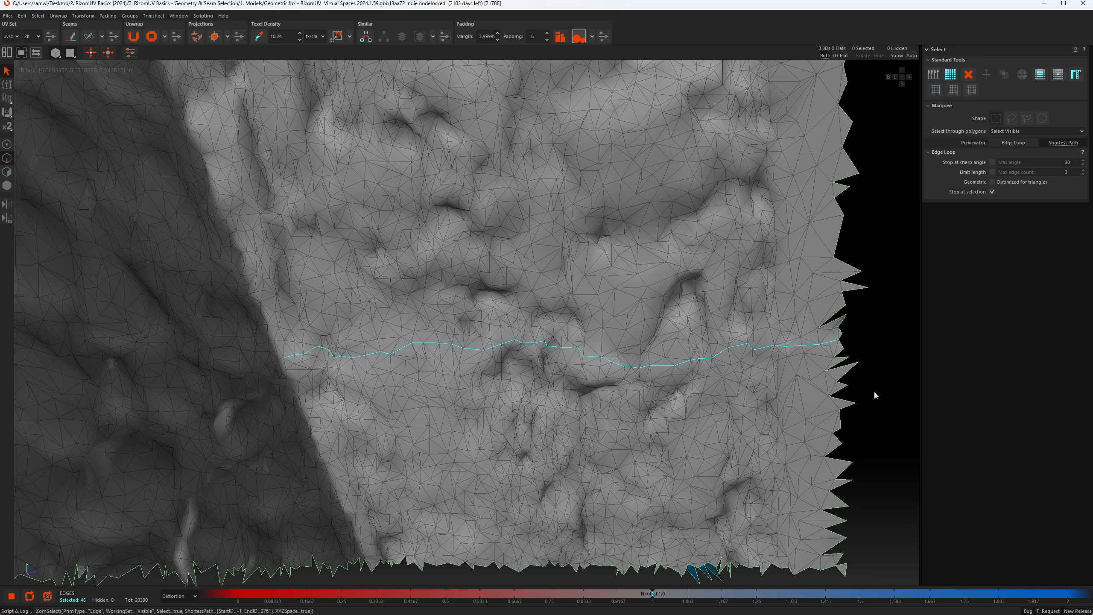
{"action": "left_click", "coordinate": [581, 344]}
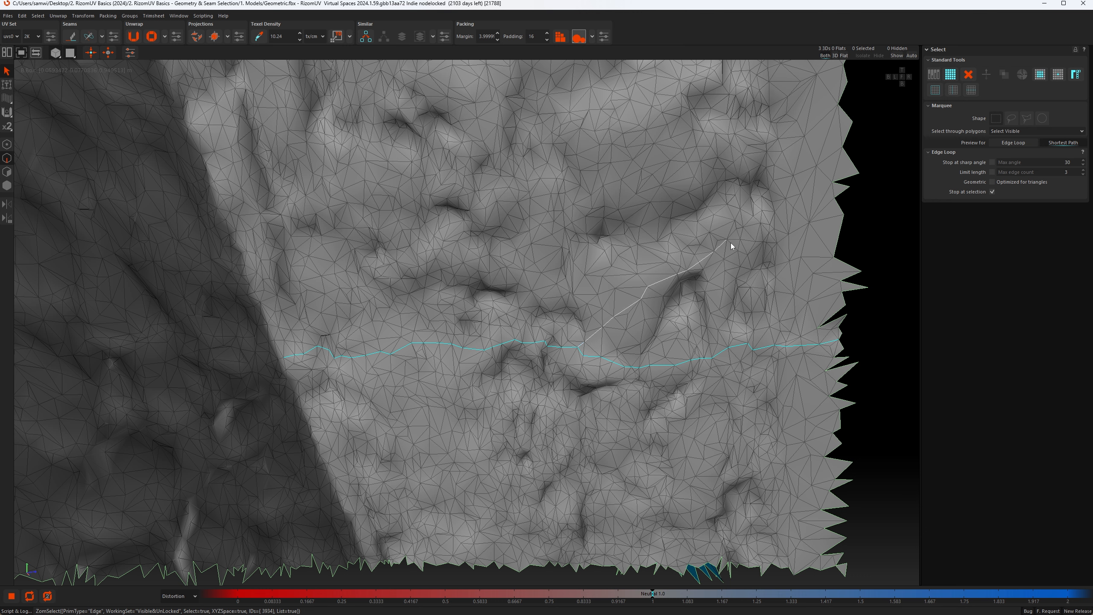
{"action": "left_click", "coordinate": [822, 219]}
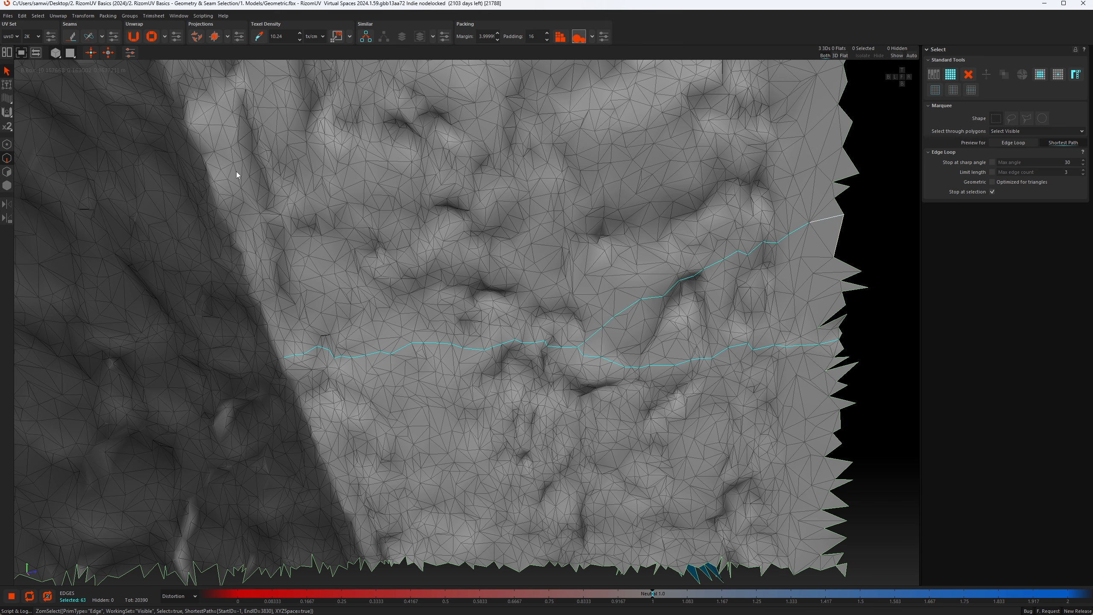
- Load the ForwardControls.fbx model without saving changes to the rock model
{"action": "left_click", "coordinate": [9, 17]}
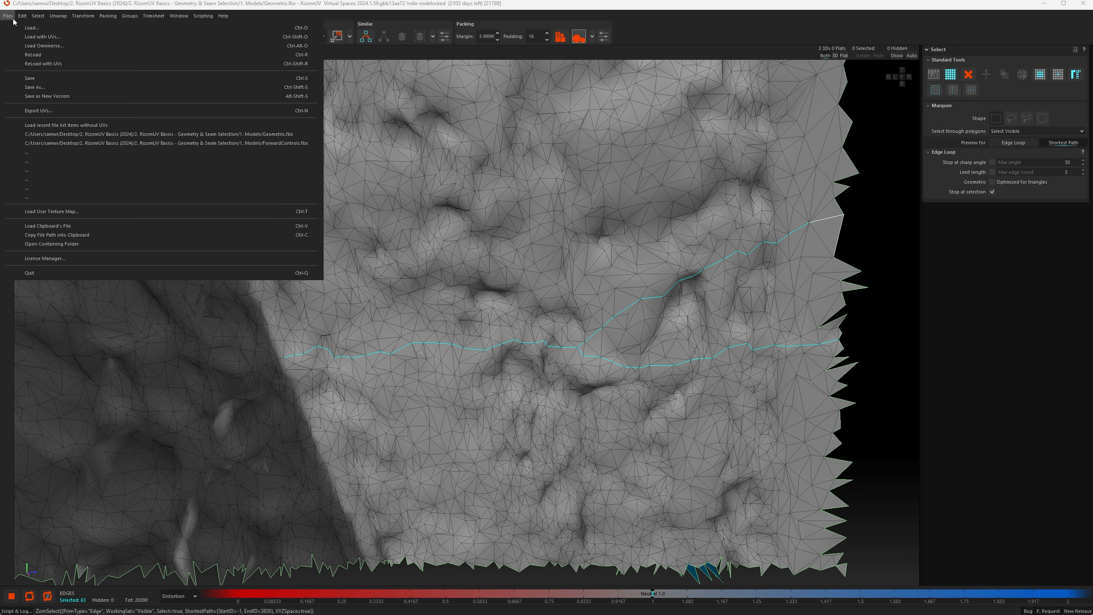
{"action": "left_click", "coordinate": [17, 29]}
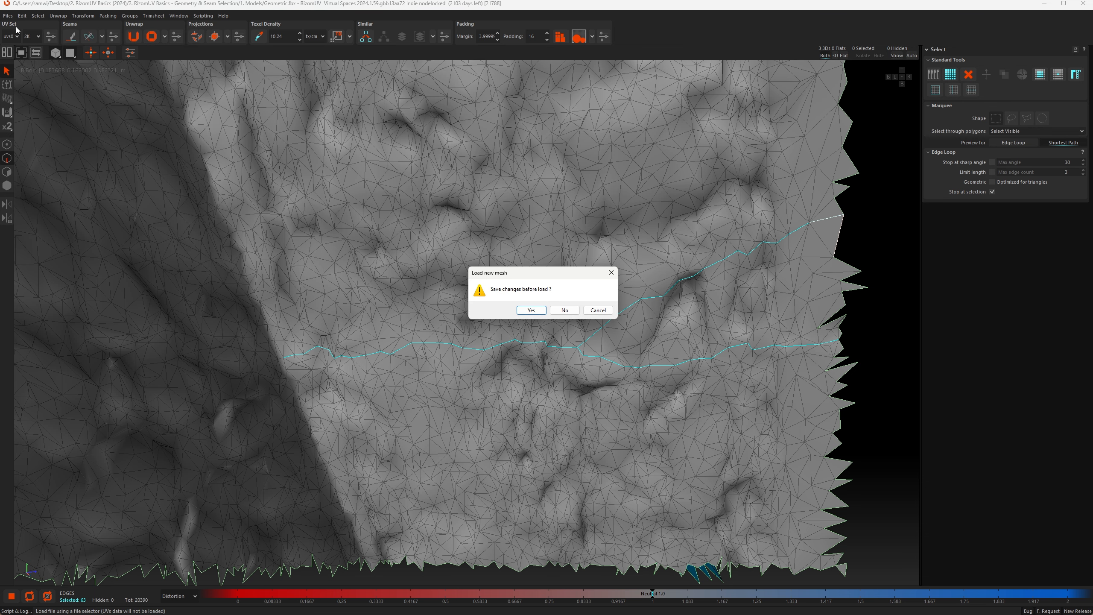
{"action": "left_click", "coordinate": [564, 311]}
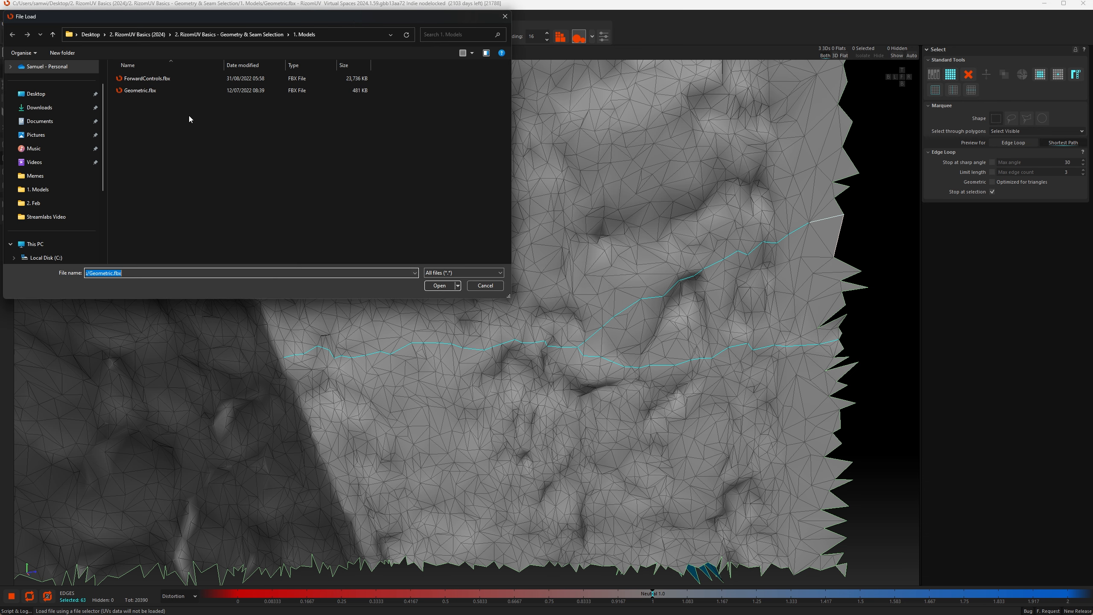
{"action": "double_click", "coordinate": [147, 79]}
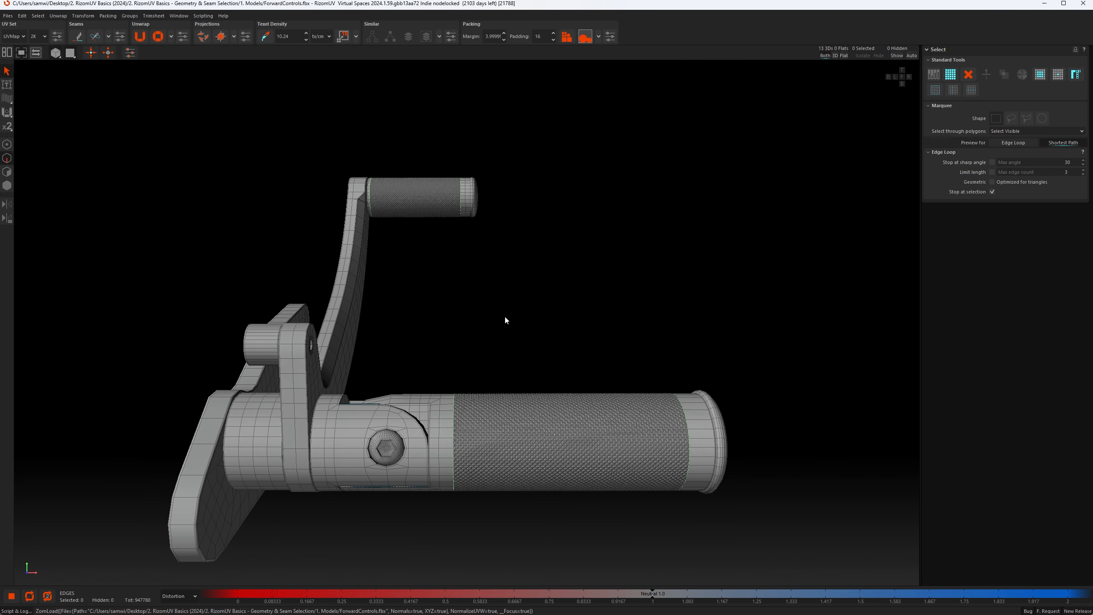
- Isolate the curved lever arm and frame the whole part at an angle
{"action": "left_click_drag", "start_coordinate": [504, 316], "coordinate": [444, 320], "text": "alt"}
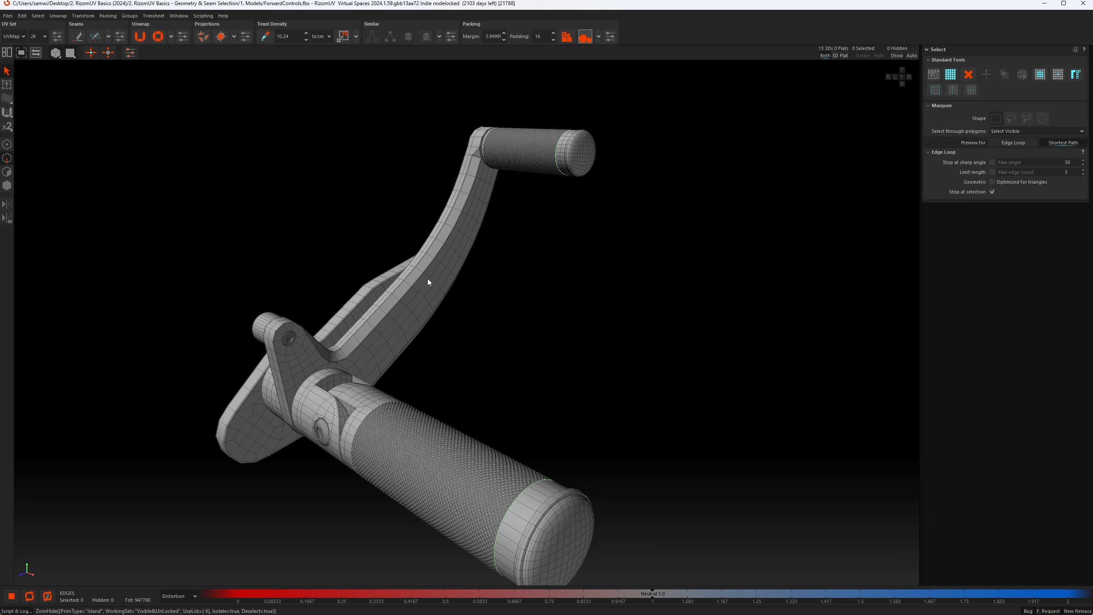
{"action": "key", "text": "i"}
{"action": "right_click_drag", "start_coordinate": [398, 266], "coordinate": [469, 264], "text": "alt"}
{"action": "left_click_drag", "start_coordinate": [469, 264], "coordinate": [465, 251], "text": "alt"}
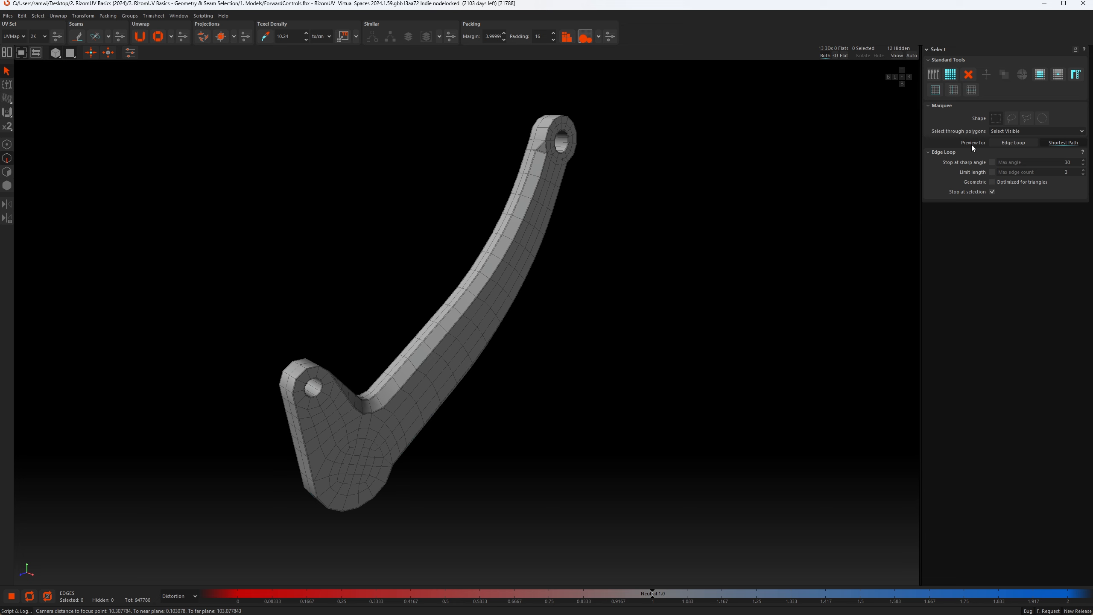
- Try the Edge Loop selection preview on the lever arm, return to the Shortest Path preview, and clear the selection
{"action": "left_click", "coordinate": [1017, 143]}
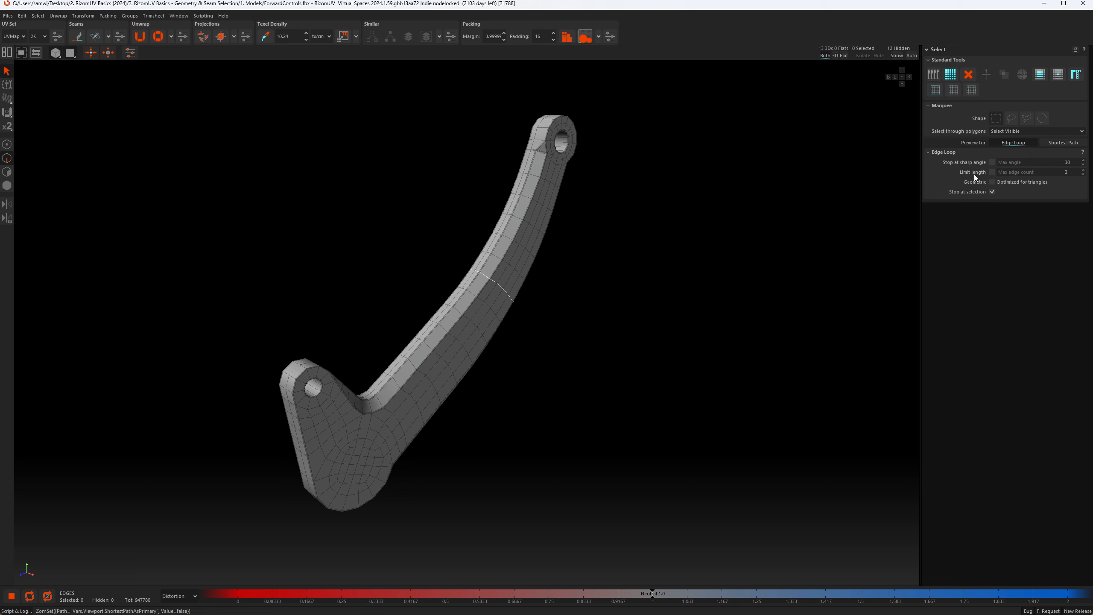
{"action": "left_click", "coordinate": [1063, 144]}
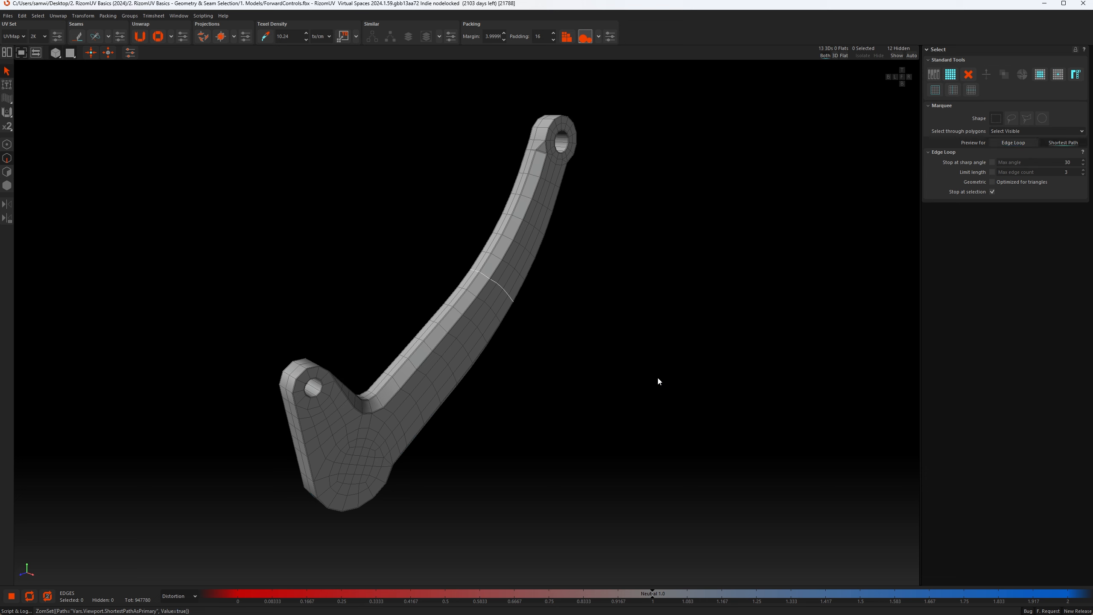
{"action": "left_click", "coordinate": [553, 348]}
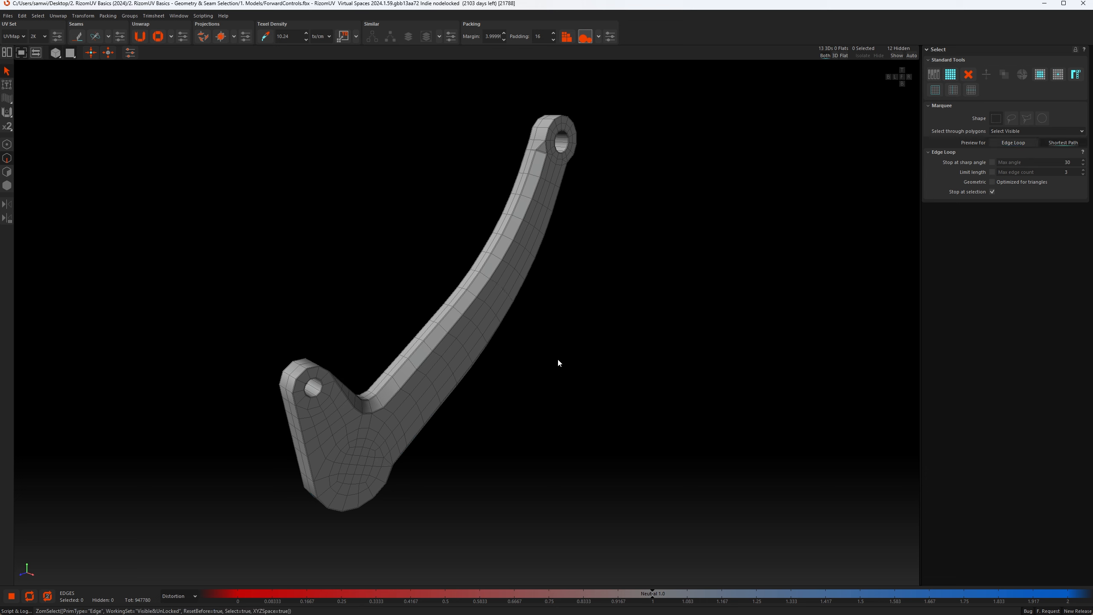